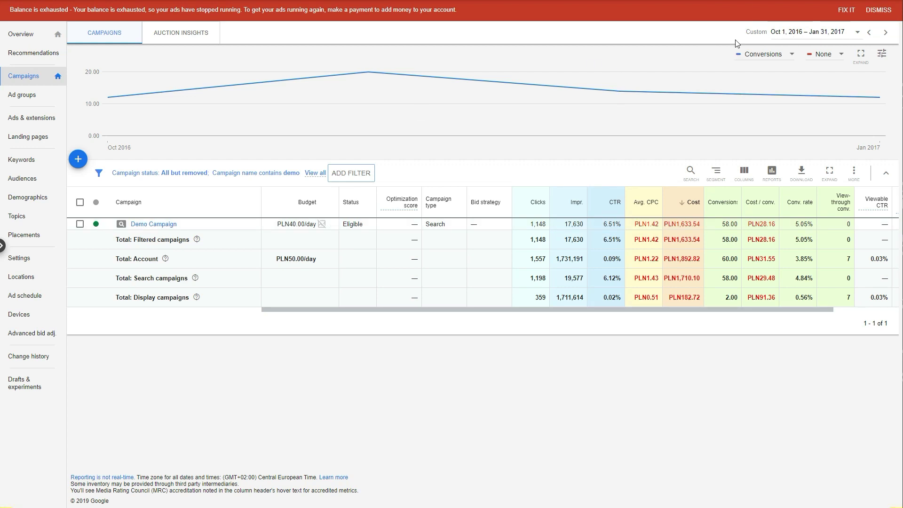
# Open the search terms report of the Demo Campaign's keywords
pyautogui.click(148, 227)
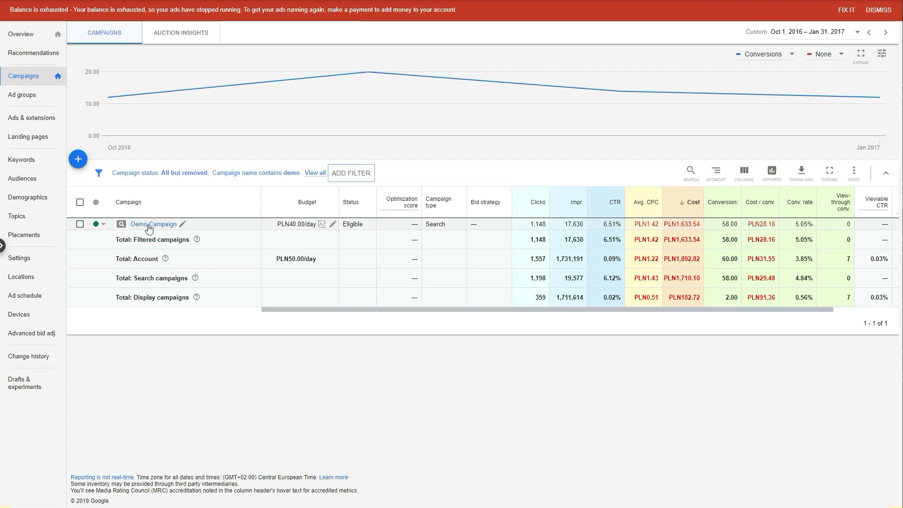
pyautogui.click(32, 142)
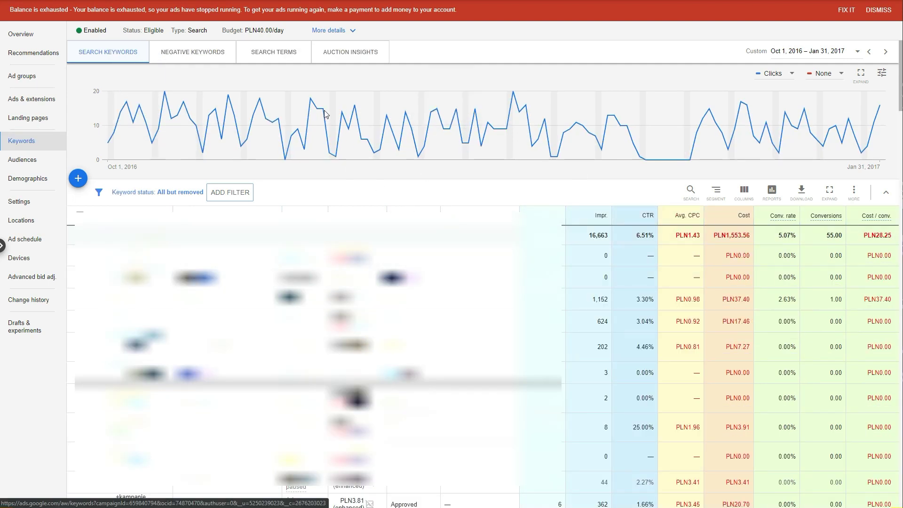
pyautogui.click(276, 56)
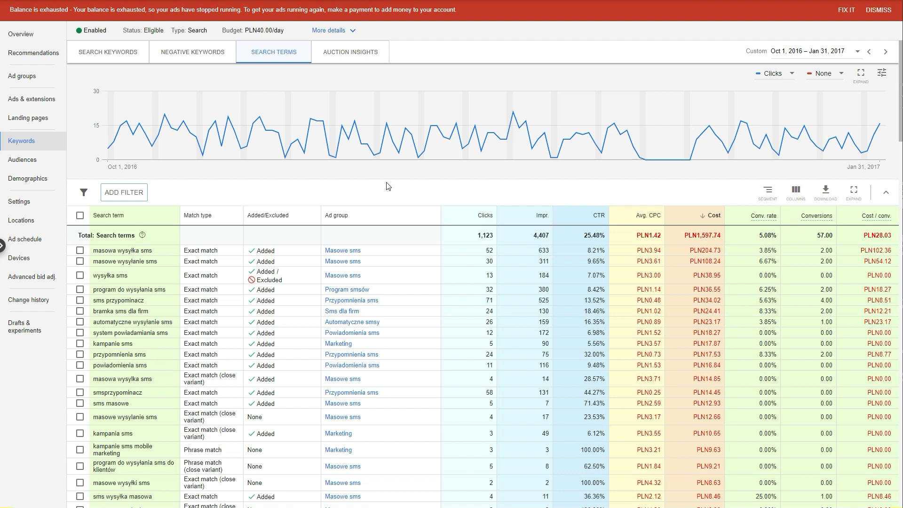
# Filter the search terms to those with a cost greater than PLN 30
pyautogui.click(128, 192)
pyautogui.click(139, 193)
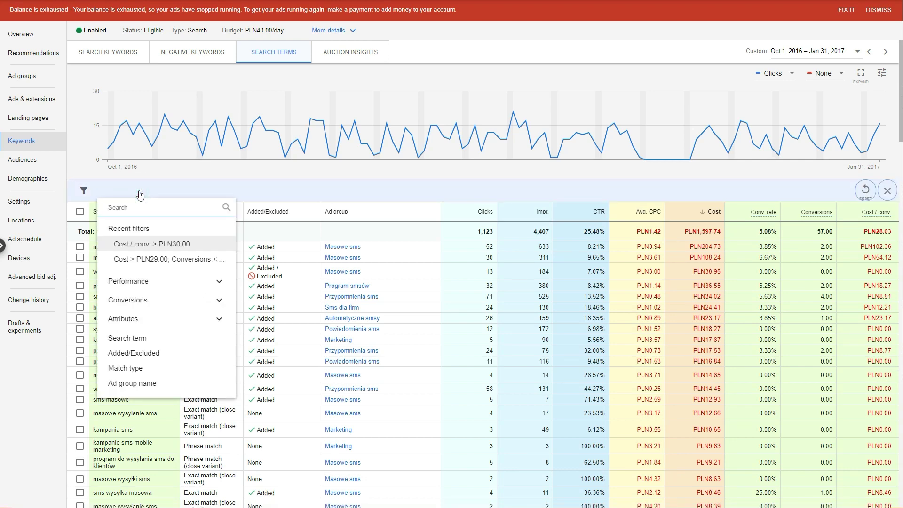
pyautogui.write('cost')
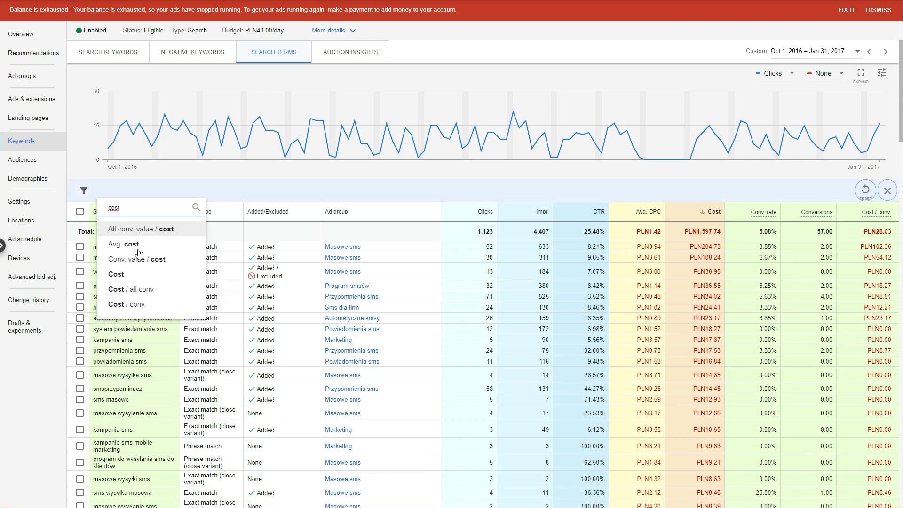
pyautogui.click(137, 275)
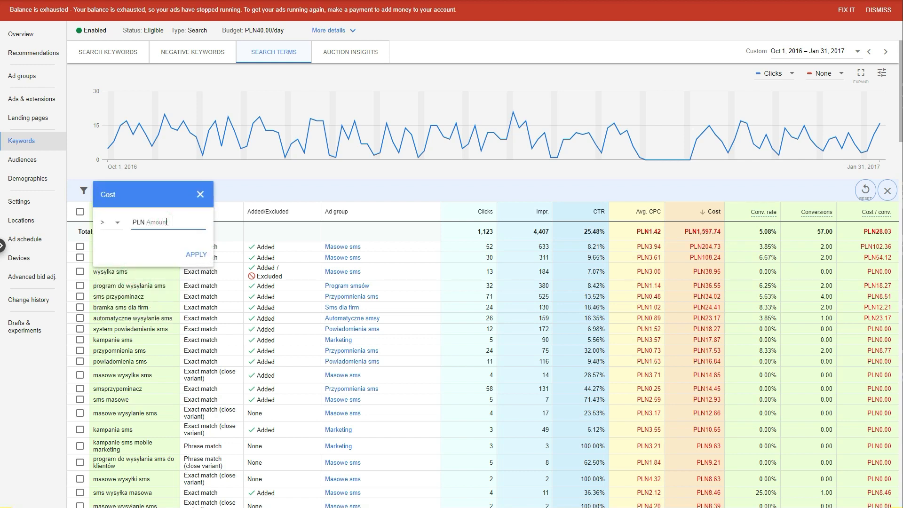
pyautogui.write('30')
pyautogui.click(196, 255)
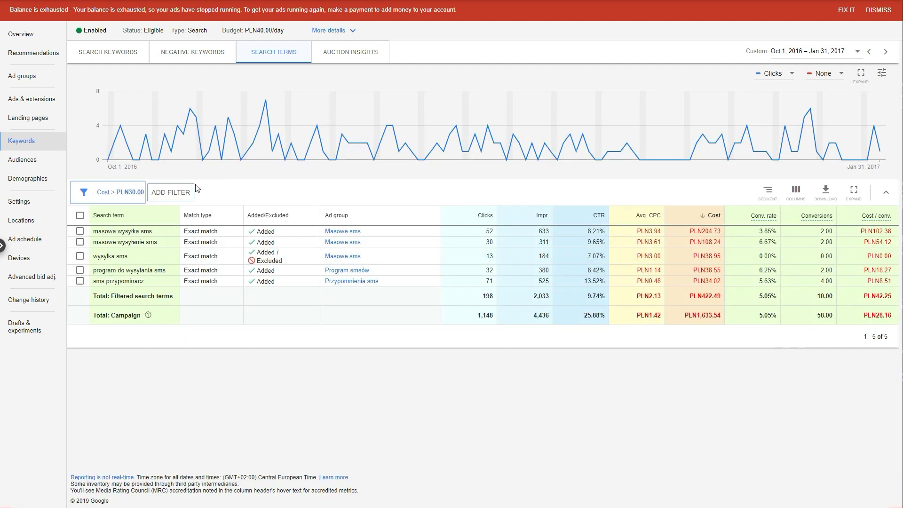
# Add a second filter limiting the search terms to fewer than 1 conversion, and close the filter editing
pyautogui.click(184, 189)
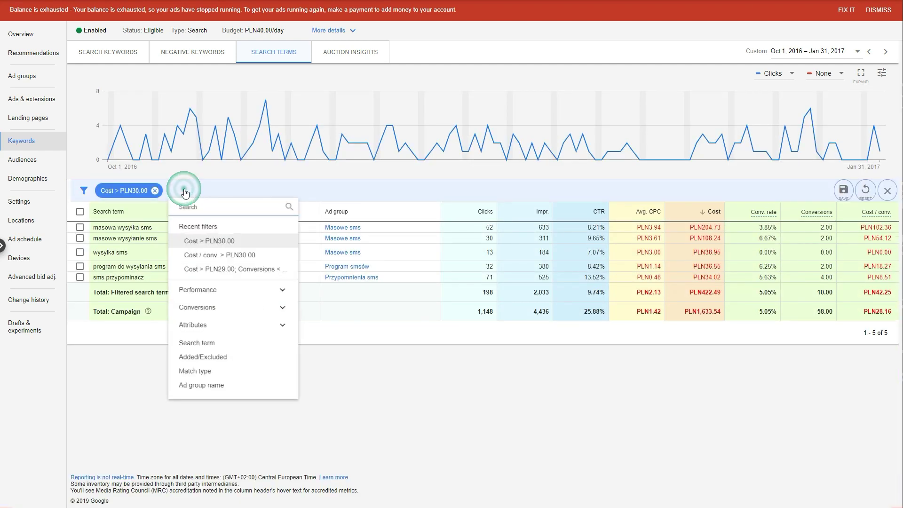
pyautogui.write('cosnve')
pyautogui.press('BackSpace')
pyautogui.press('BackSpace')
pyautogui.press('BackSpace')
pyautogui.press('BackSpace')
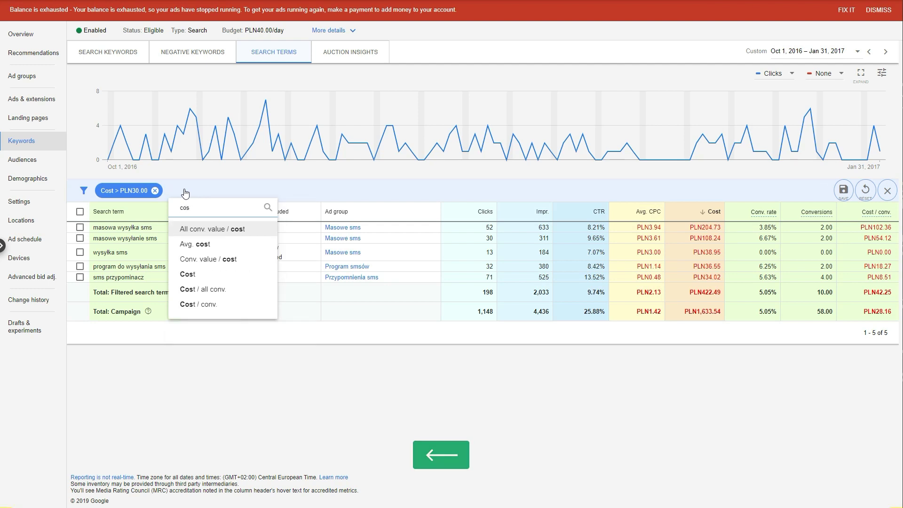
pyautogui.write('nve')
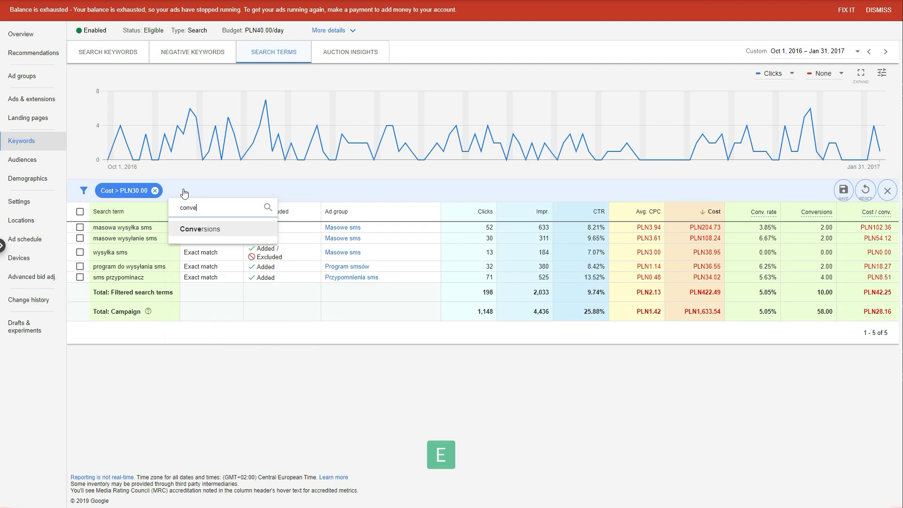
pyautogui.click(189, 234)
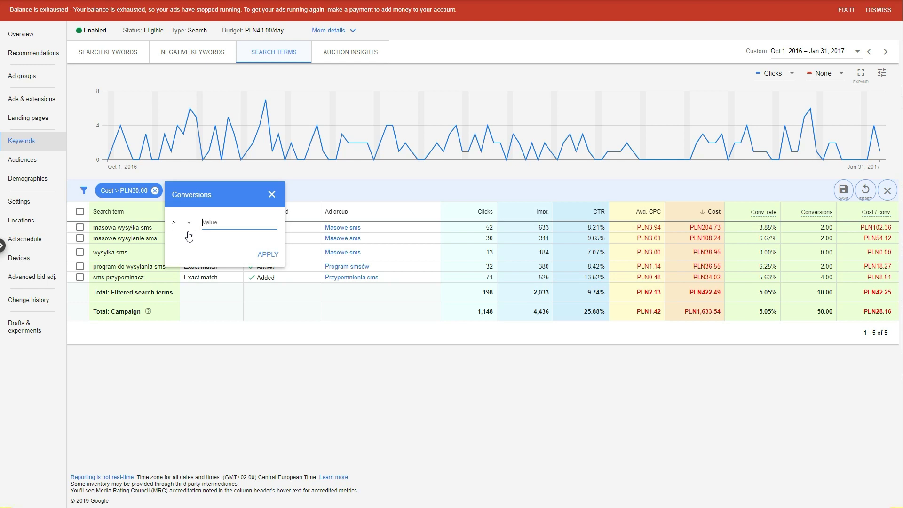
pyautogui.click(188, 223)
pyautogui.click(182, 242)
pyautogui.click(240, 225)
pyautogui.write('1')
pyautogui.click(275, 255)
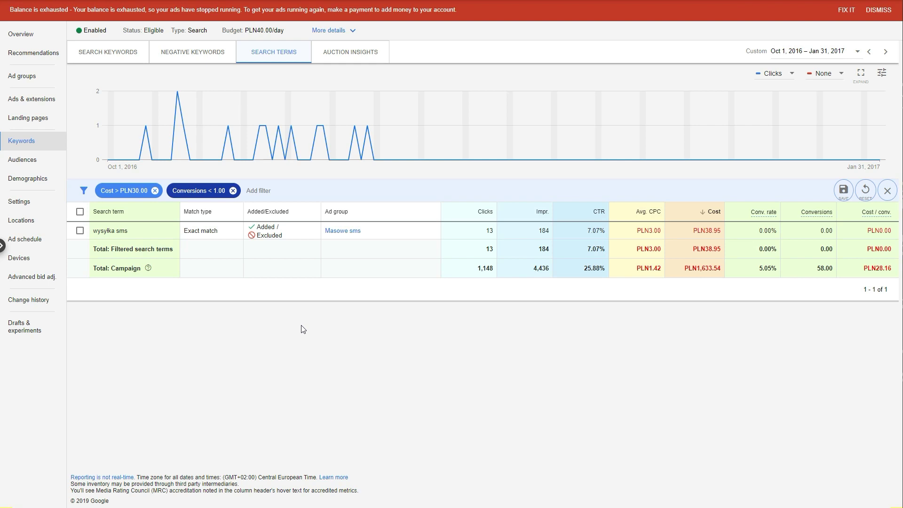
pyautogui.click(128, 233)
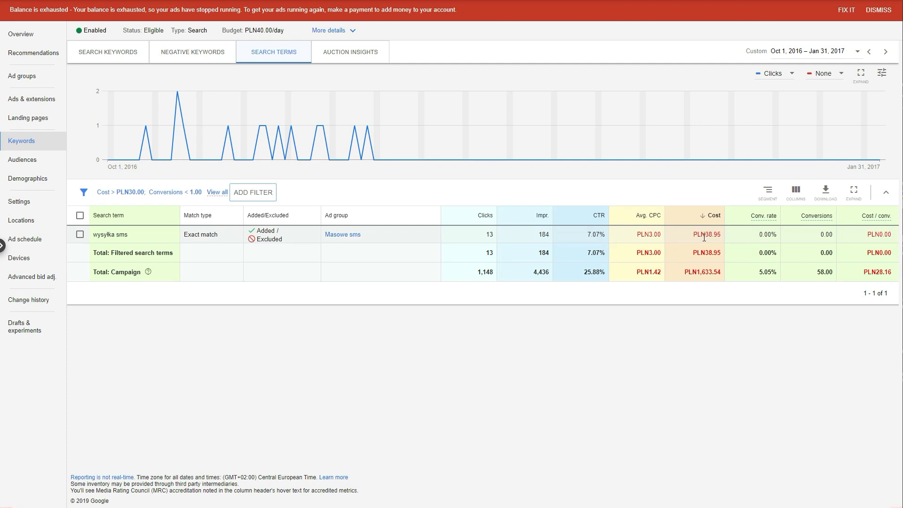
# Check the cost of the search term "wysyłka sms" and try to add it as a campaign-level negative keyword
pyautogui.moveTo(704, 237); pyautogui.dragTo(721, 235)
pyautogui.click(710, 239)
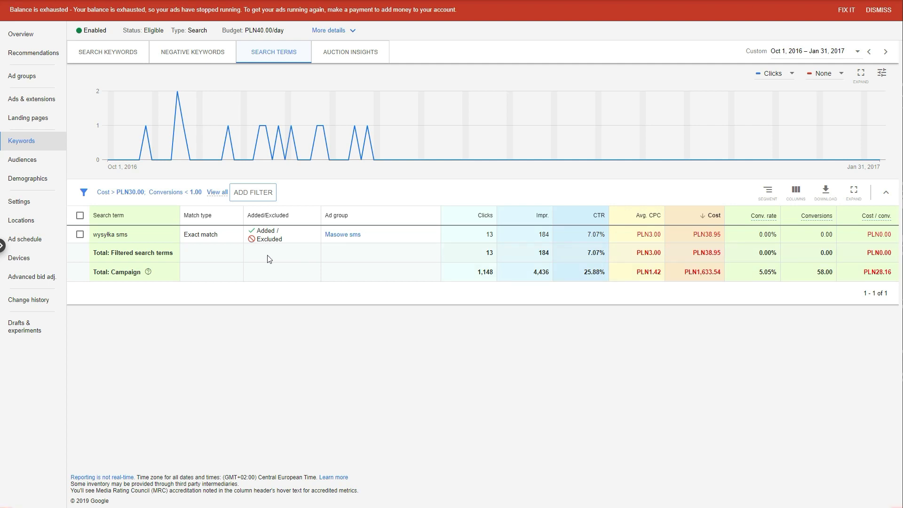
pyautogui.click(80, 235)
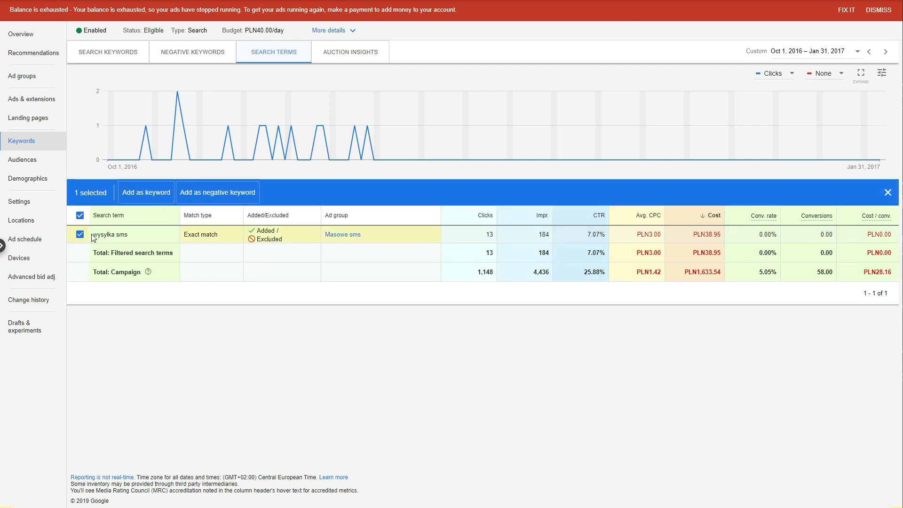
pyautogui.click(198, 194)
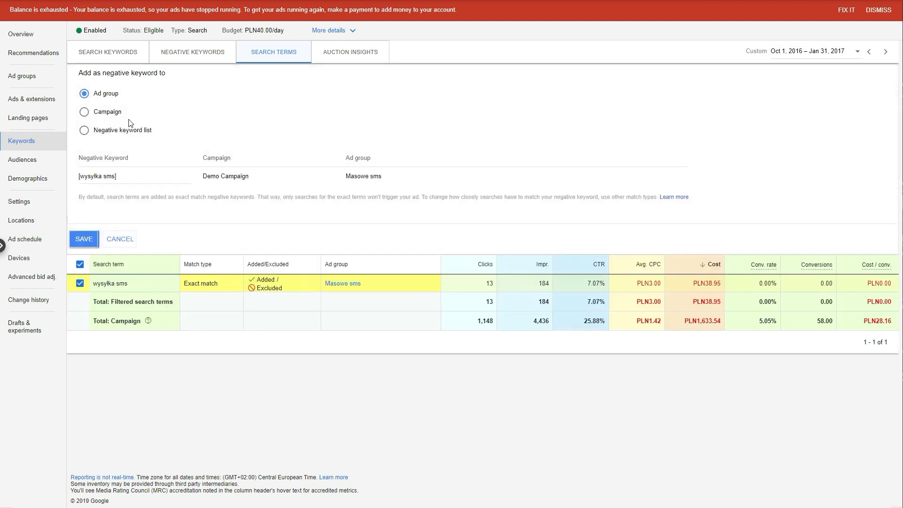
pyautogui.click(115, 112)
pyautogui.click(81, 184)
pyautogui.click(113, 240)
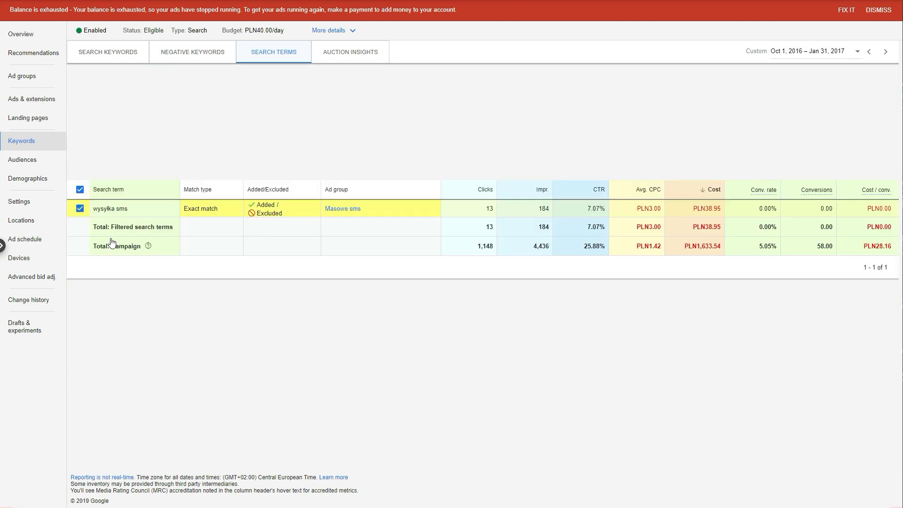
pyautogui.click(80, 234)
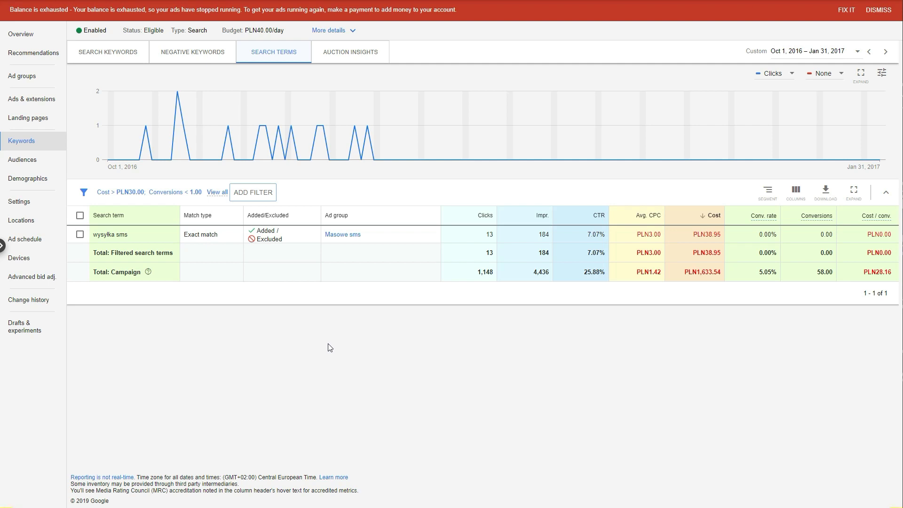
# Remove both the conversions and the cost filters from the search terms table
pyautogui.click(191, 192)
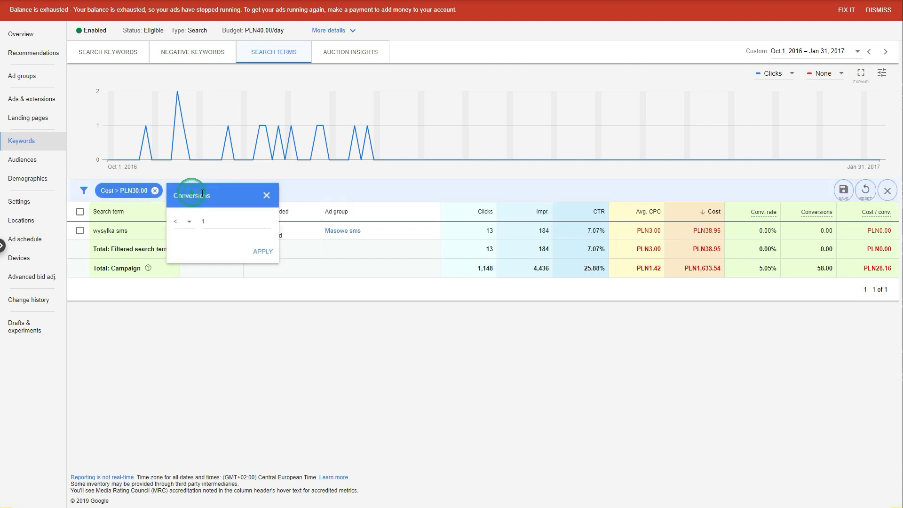
pyautogui.click(277, 197)
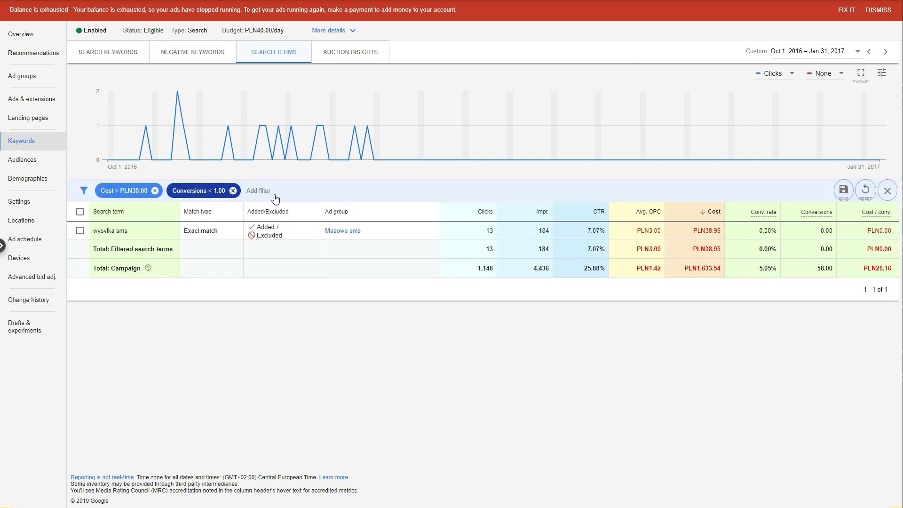
pyautogui.click(232, 190)
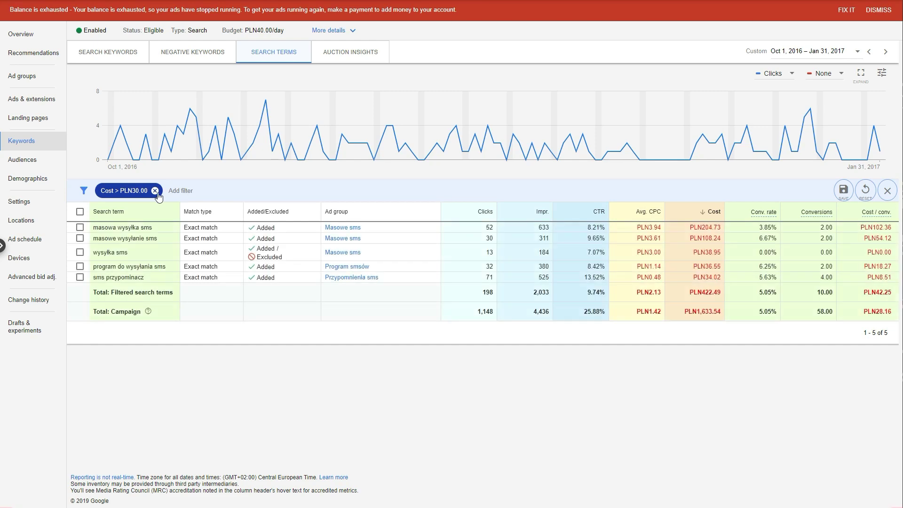
pyautogui.click(156, 192)
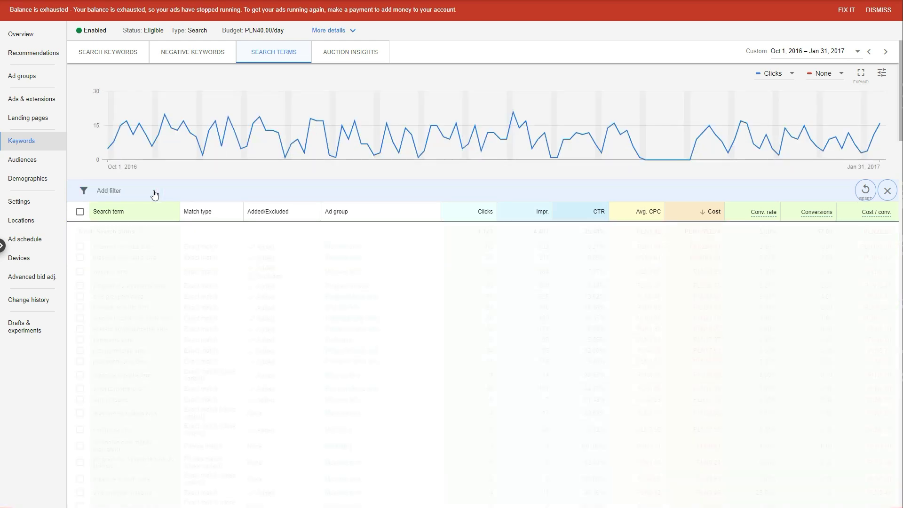
# Filter the search terms to those with more than 0 conversions
pyautogui.click(155, 193)
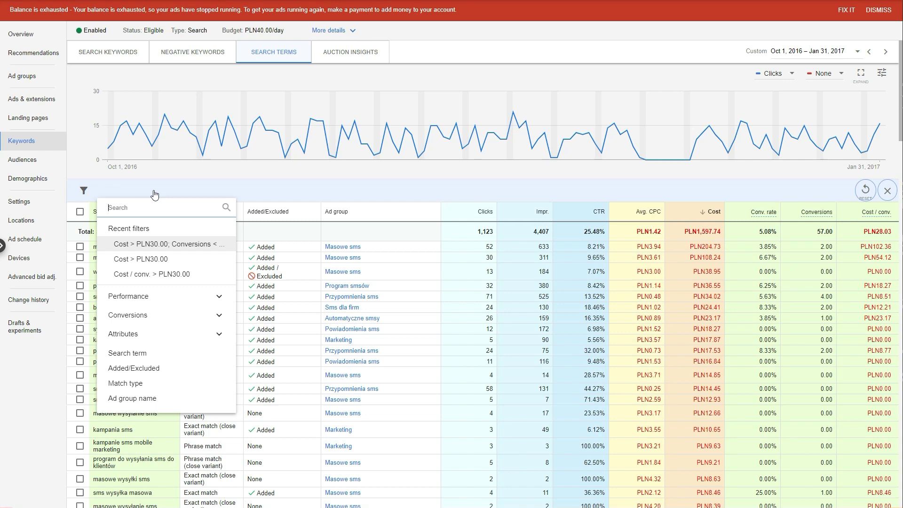
pyautogui.write('conver')
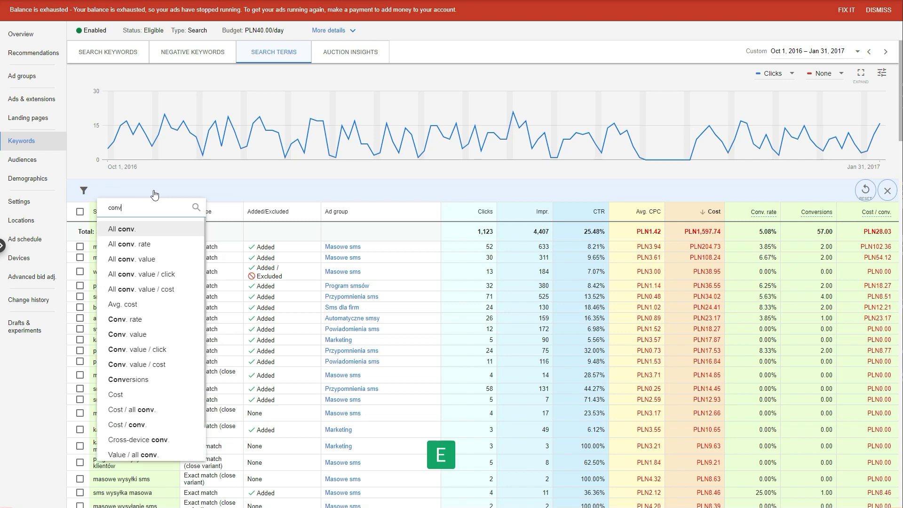
pyautogui.click(157, 231)
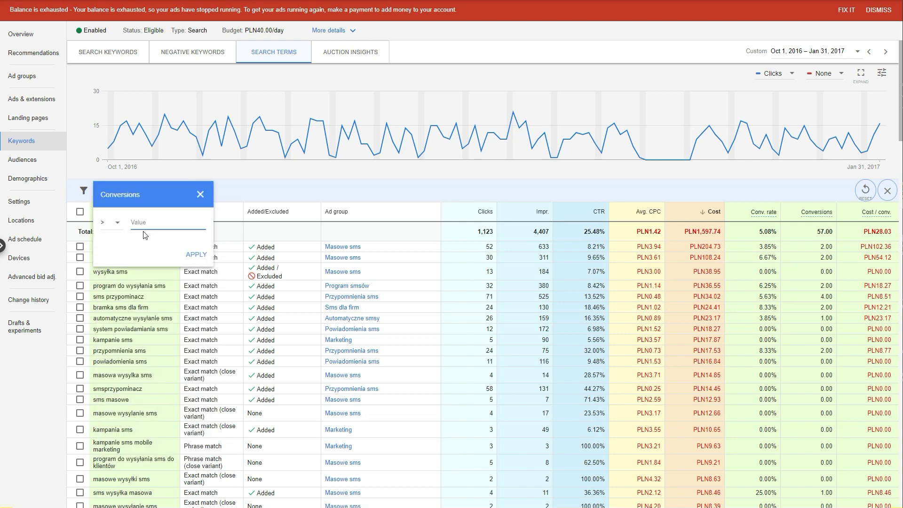
pyautogui.write('0')
pyautogui.click(197, 253)
# Add a second filter for a cost per conversion greater than PLN 30
pyautogui.click(207, 193)
pyautogui.write('conve')
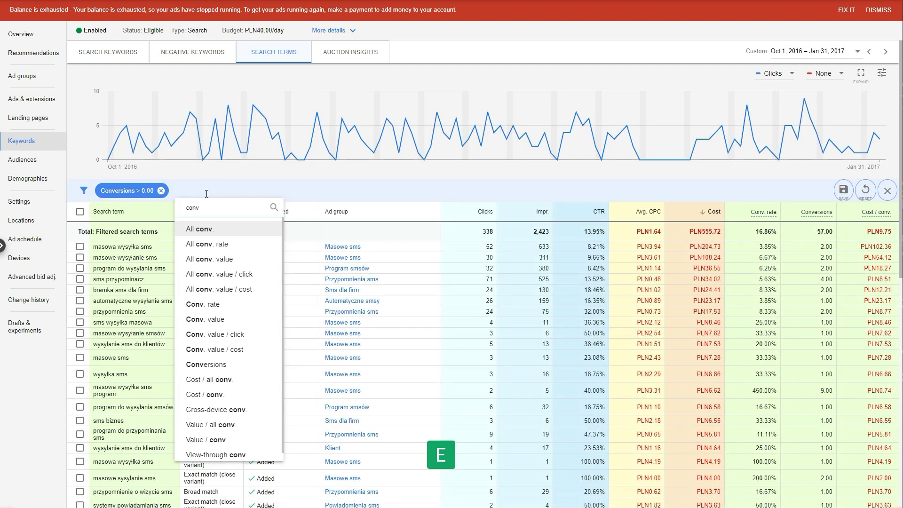
pyautogui.press('BackSpace')
pyautogui.press('BackSpace')
pyautogui.press('BackSpace')
pyautogui.write('st')
pyautogui.click(212, 299)
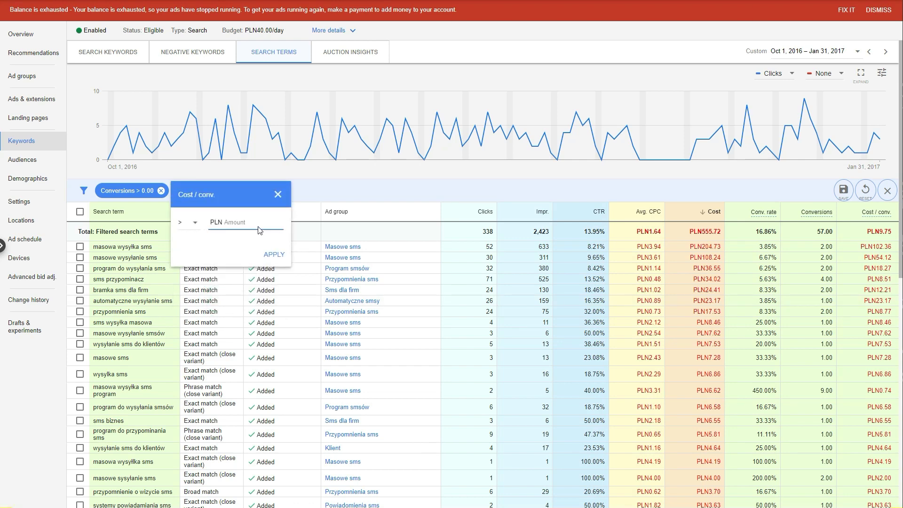
pyautogui.write('30')
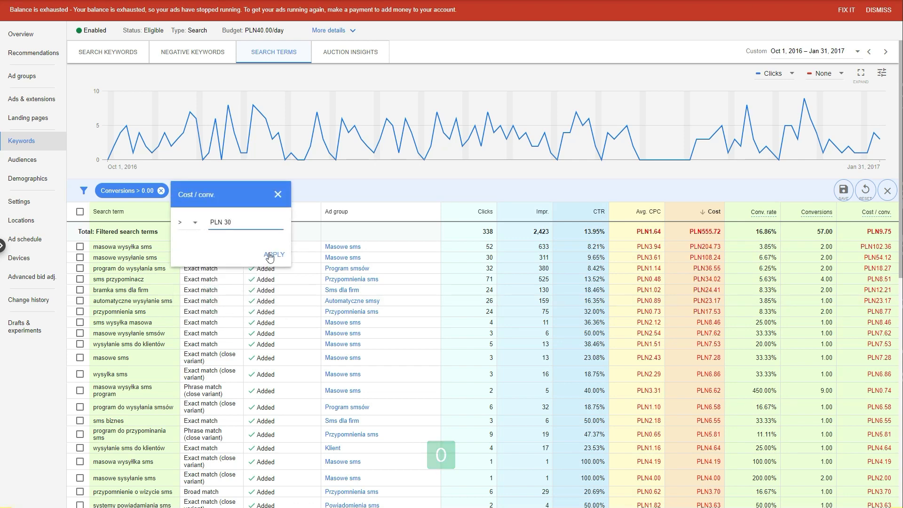
pyautogui.click(269, 256)
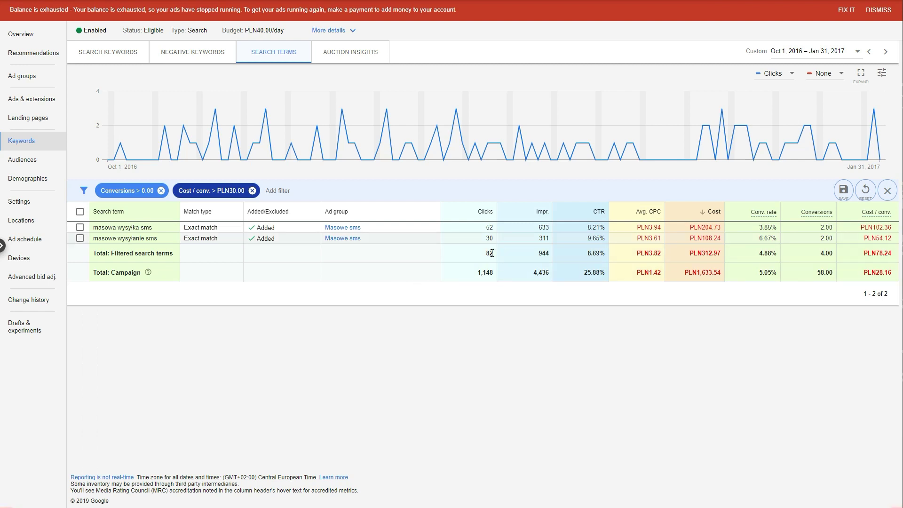
# Review the cost per conversion and mark the search terms "masowa wysyłka sms" and "masowe wysyłanie sms"
pyautogui.click(870, 225)
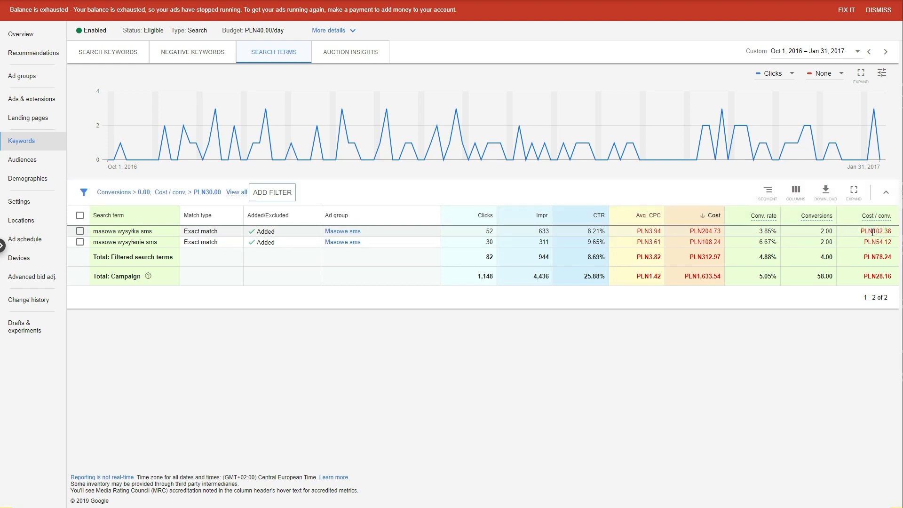
pyautogui.moveTo(872, 233); pyautogui.dragTo(884, 230)
pyautogui.click(80, 230)
pyautogui.click(80, 242)
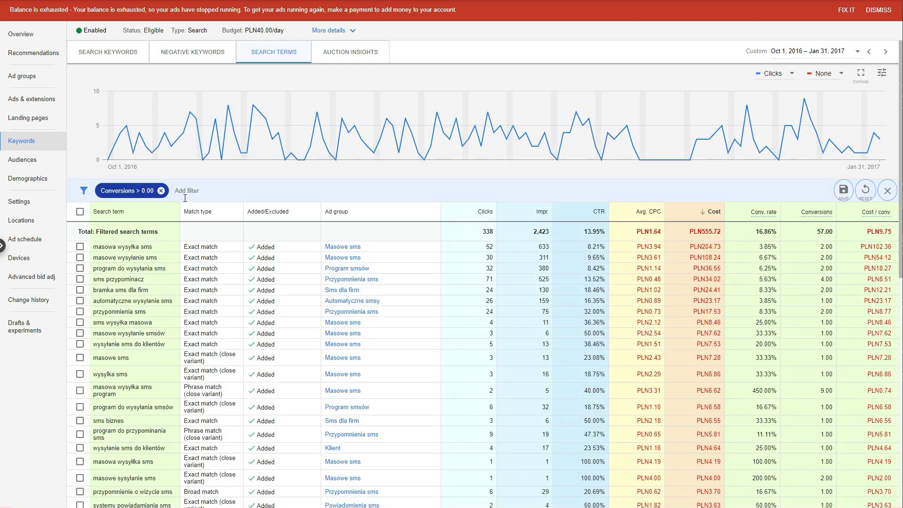
# Remove the remaining conversions filter and view the download format options for the search terms report
pyautogui.click(161, 191)
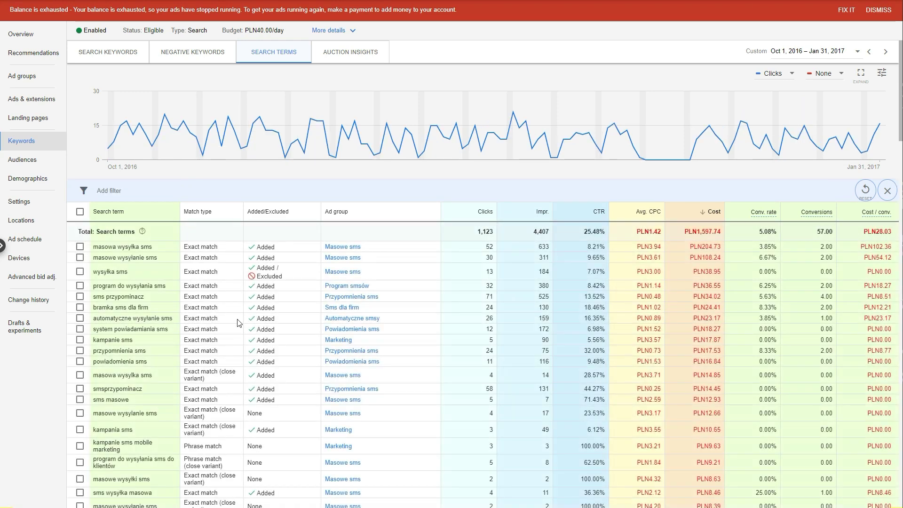
pyautogui.click(494, 164)
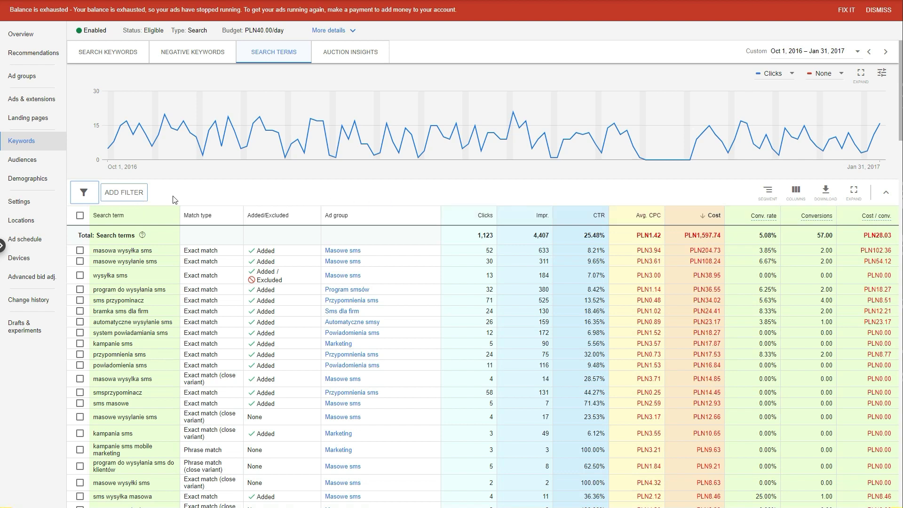
pyautogui.click(825, 191)
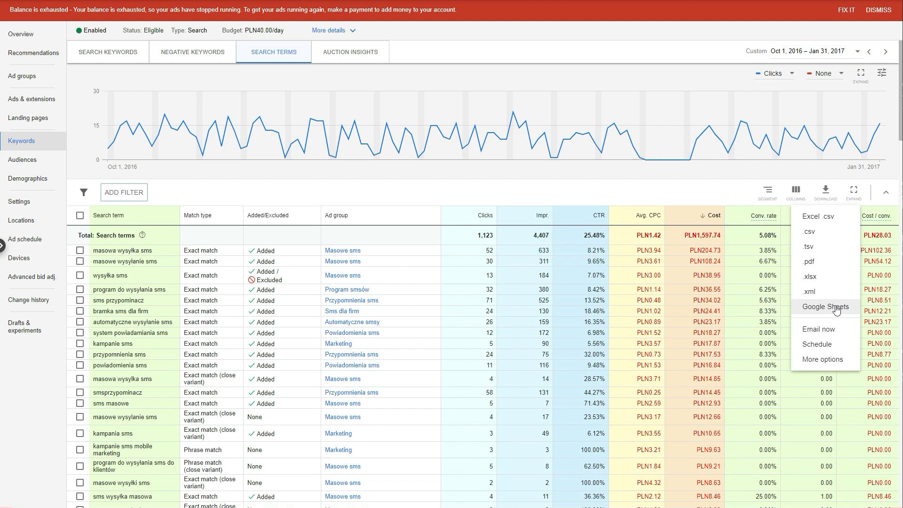
pyautogui.click(793, 289)
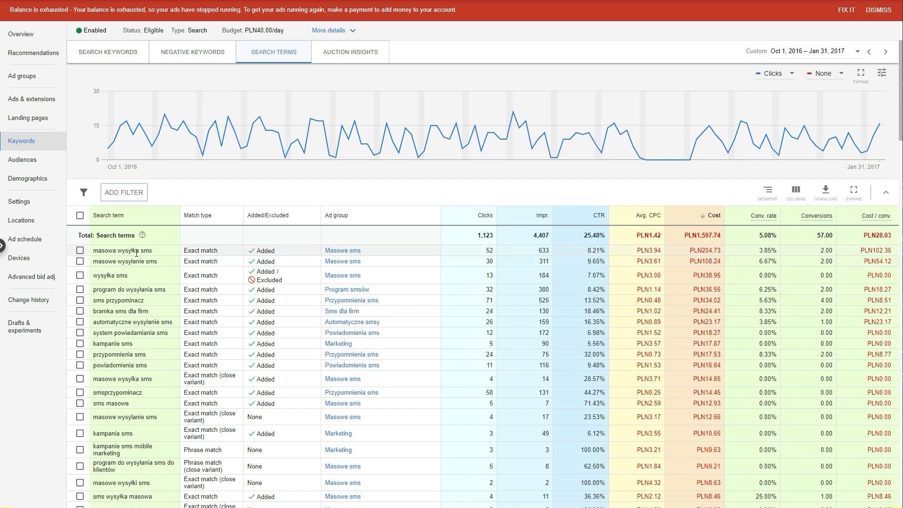
pyautogui.moveTo(139, 250); pyautogui.dragTo(122, 250)
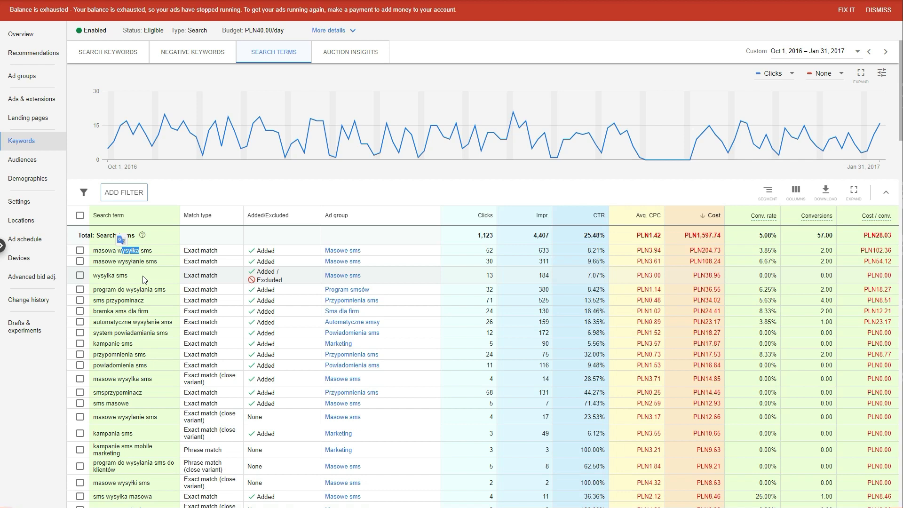
pyautogui.click(168, 255)
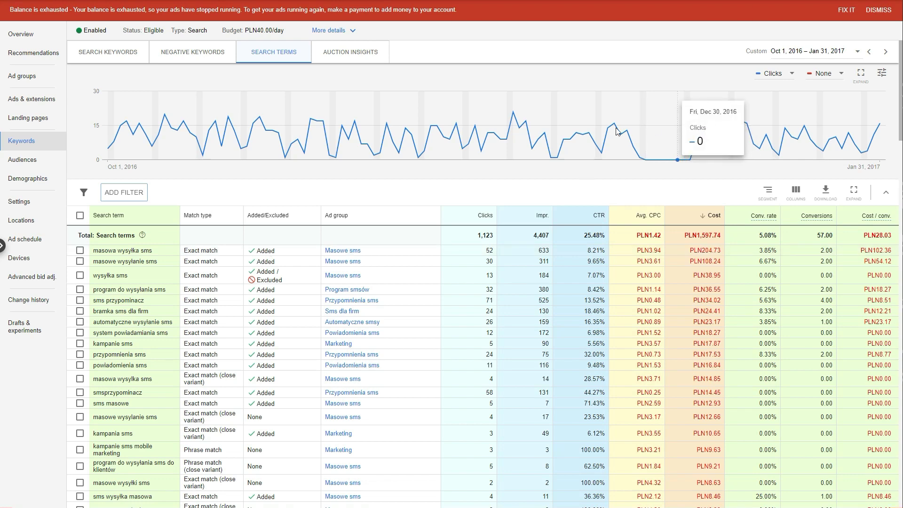
# Go to the account's bulk action scripts and start a new script
pyautogui.click(710, 2)
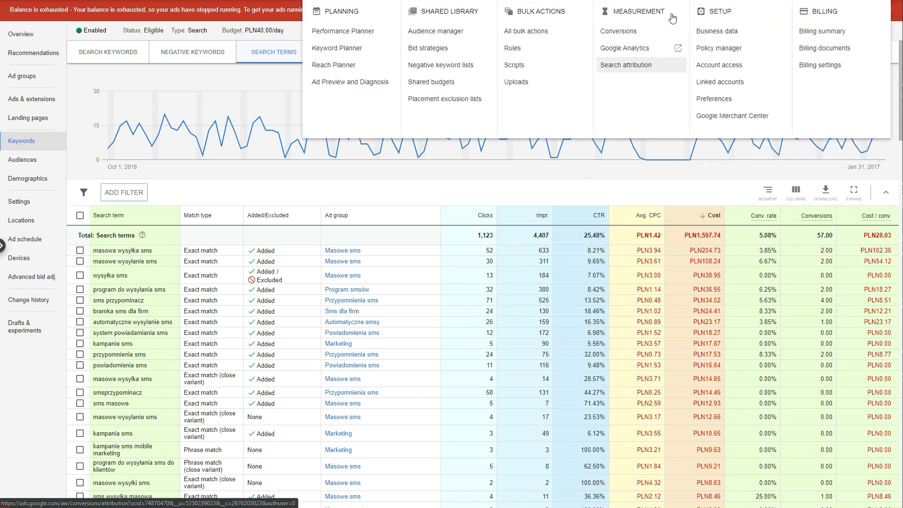
pyautogui.click(519, 66)
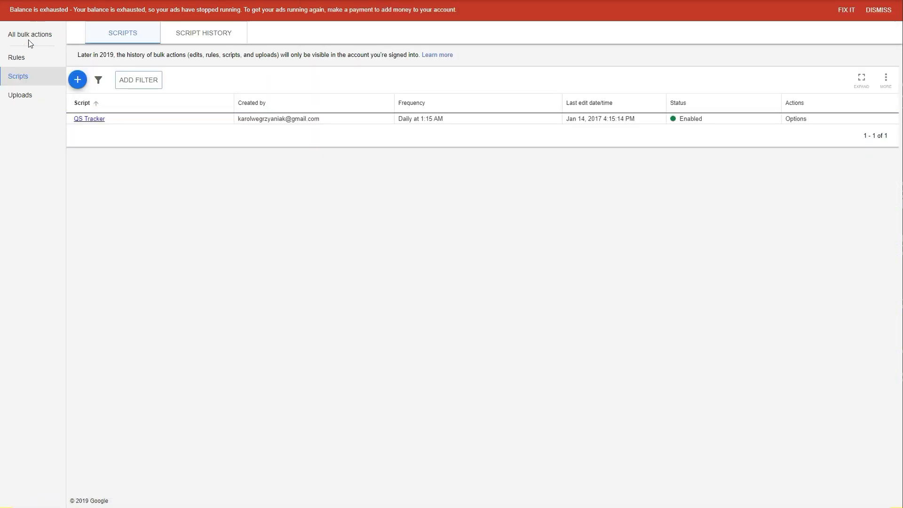
pyautogui.click(78, 79)
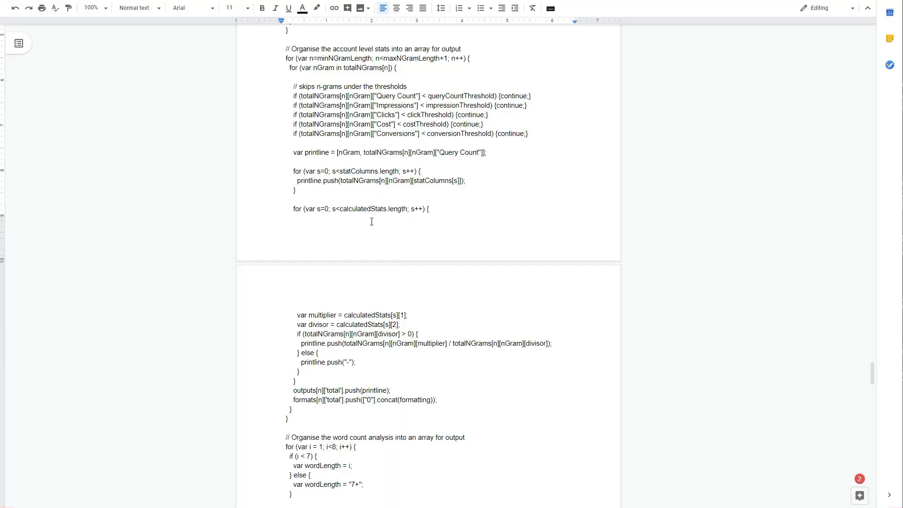
# Switch to the N-Gram Script document in Google Docs and copy its entire script code
pyautogui.scroll(5, 371, 222)
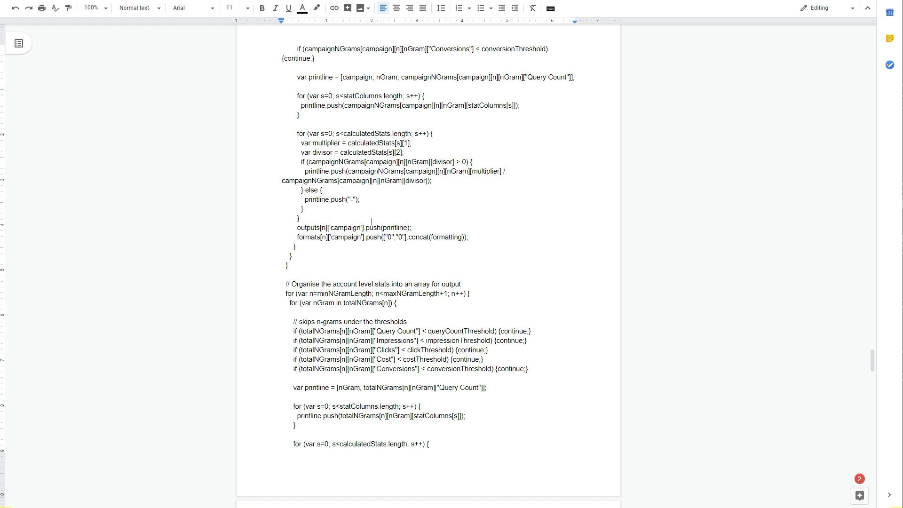
pyautogui.click(372, 221)
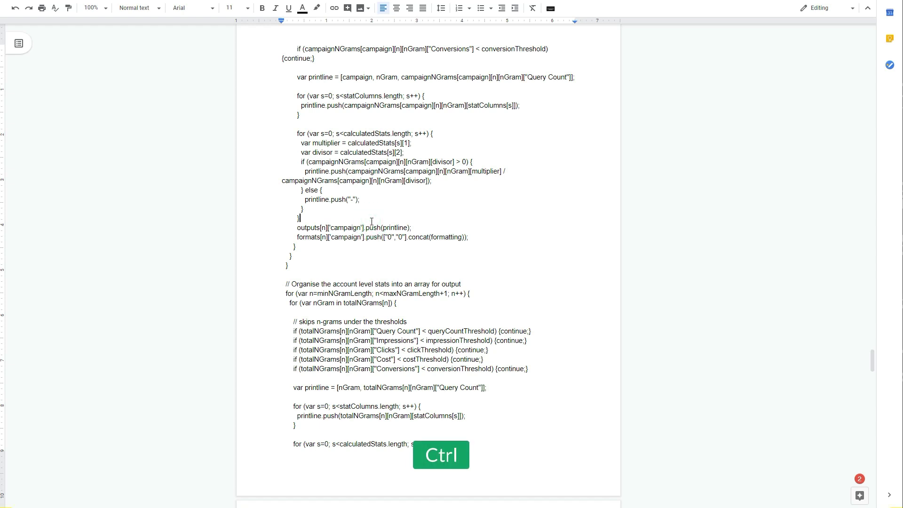
pyautogui.hotkey('ctrl', 'a')
pyautogui.hotkey('ctrl', 'c')
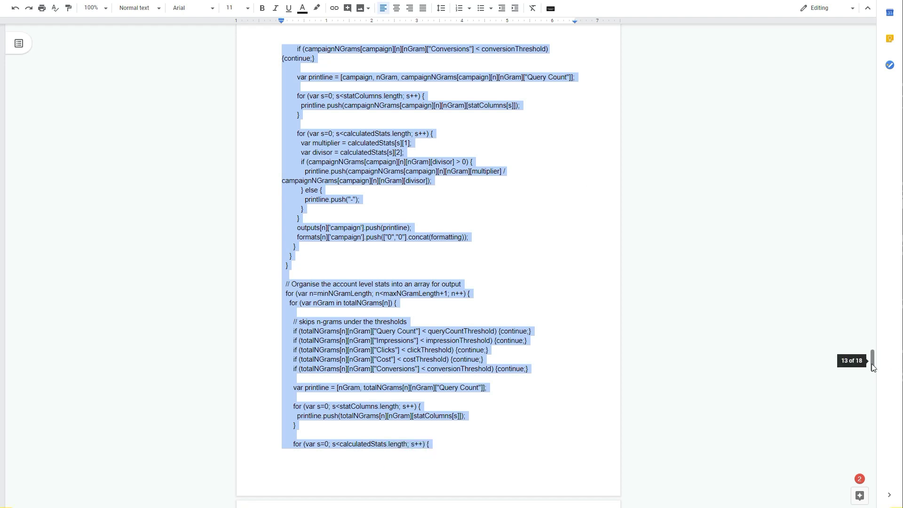
pyautogui.scroll(4, 872, 169)
pyautogui.click(873, 87)
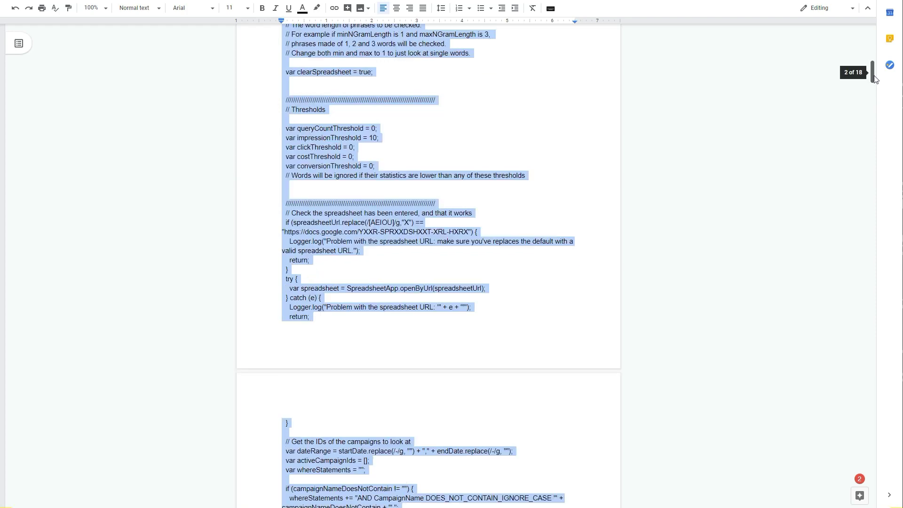
pyautogui.hotkey('ctrl', 'c')
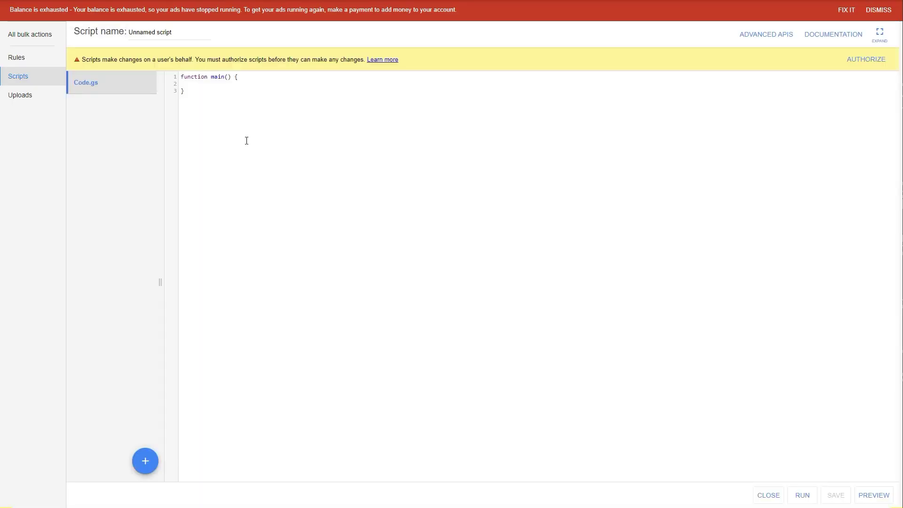
# In the new Google Ads script, replace the default main function with the copied search query mining code
pyautogui.click(258, 151)
pyautogui.hotkey('ctrl', 'a')
pyautogui.press('BackSpace')
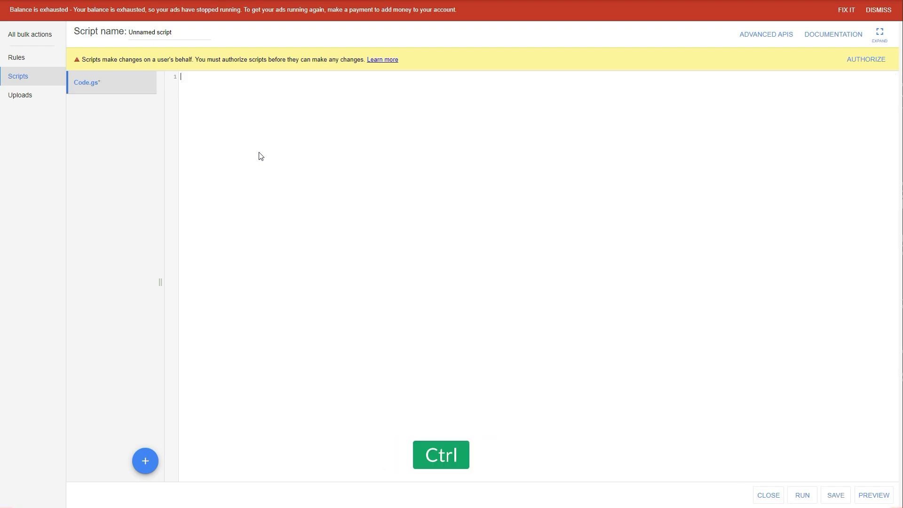
pyautogui.hotkey('ctrl', 'v')
pyautogui.moveTo(897, 463); pyautogui.dragTo(898, 78)
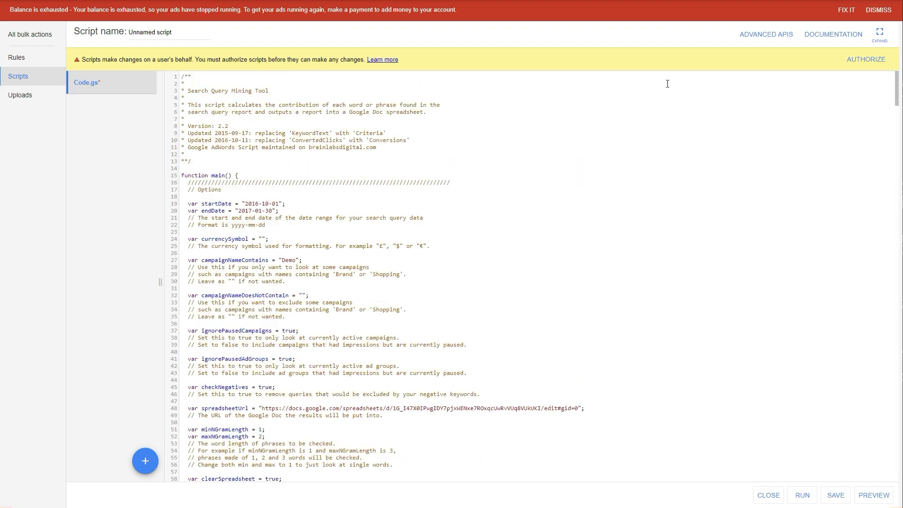
# Authorize the new script with the Google account and allow it to manage the AdWords campaigns
pyautogui.click(866, 60)
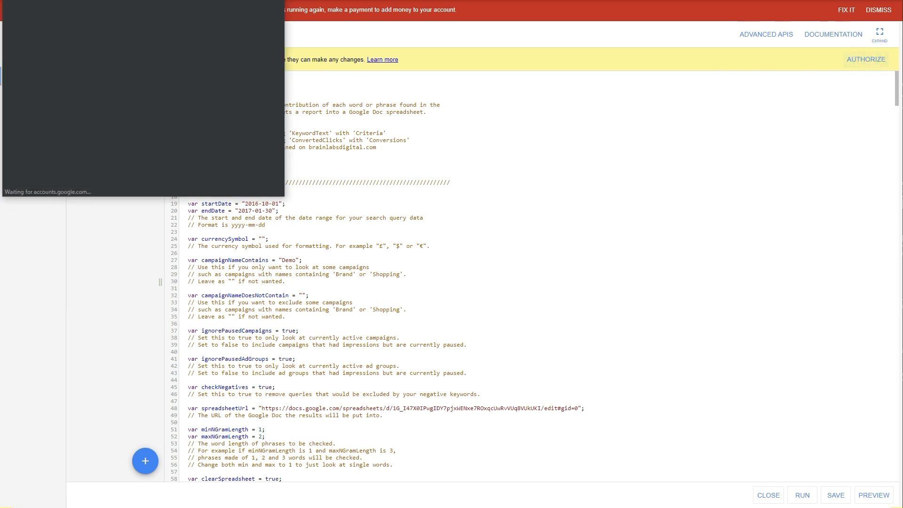
pyautogui.click(150, 202)
pyautogui.click(339, 352)
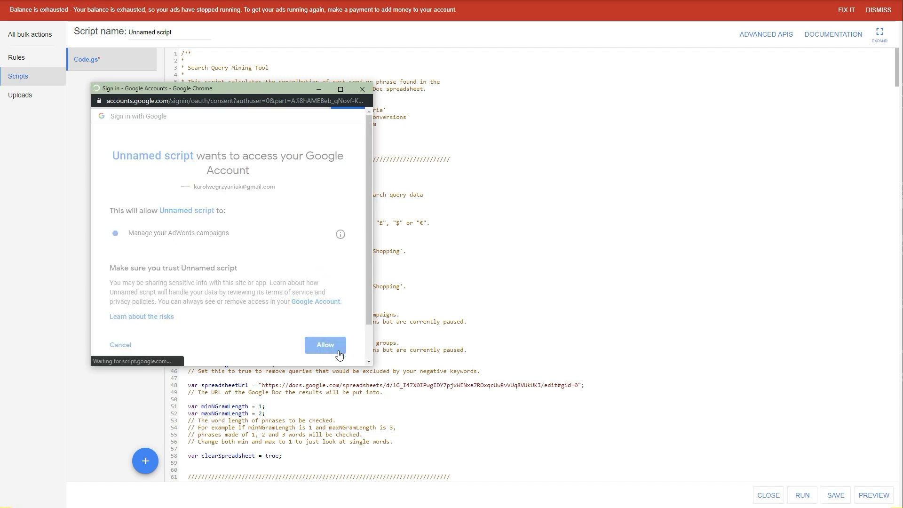
# Name the script "N-Gram Script"
pyautogui.click(167, 33)
pyautogui.hotkey('ctrl', 'a')
pyautogui.write('N')
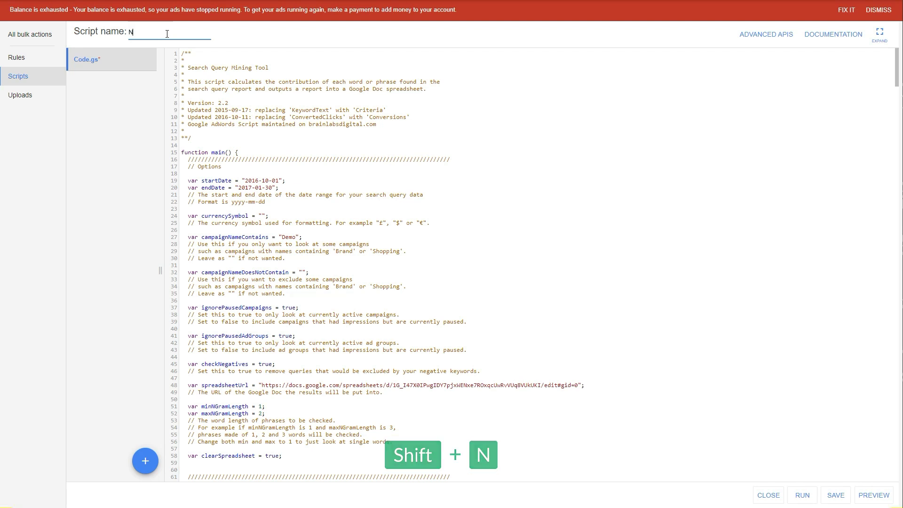
pyautogui.write('-Gram Script')
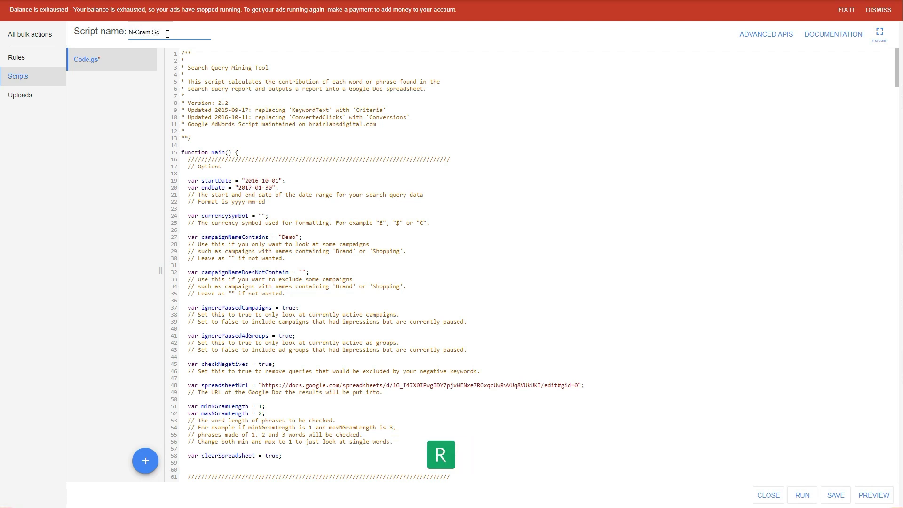
pyautogui.click(363, 193)
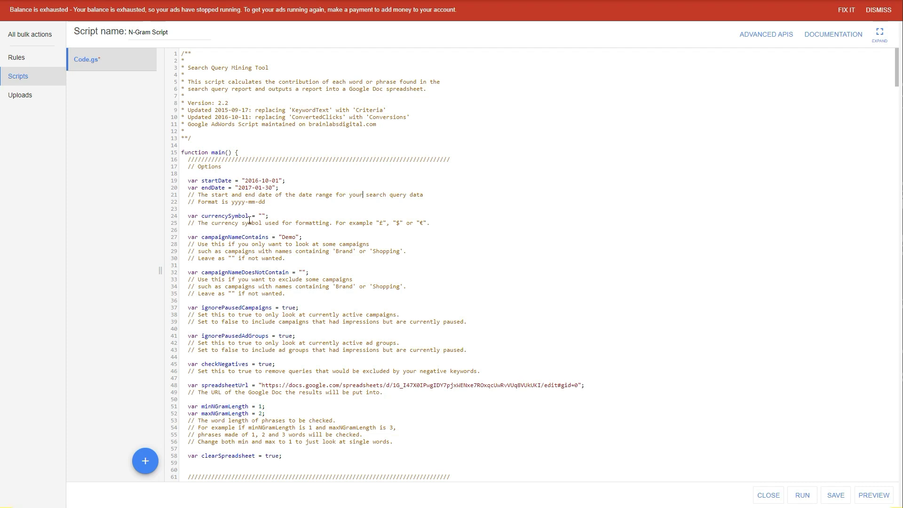
# Review the script's options for currency symbol, campaign name filters, paused campaigns and negative keyword checking
pyautogui.click(262, 216)
pyautogui.scroll(-2, 276, 188)
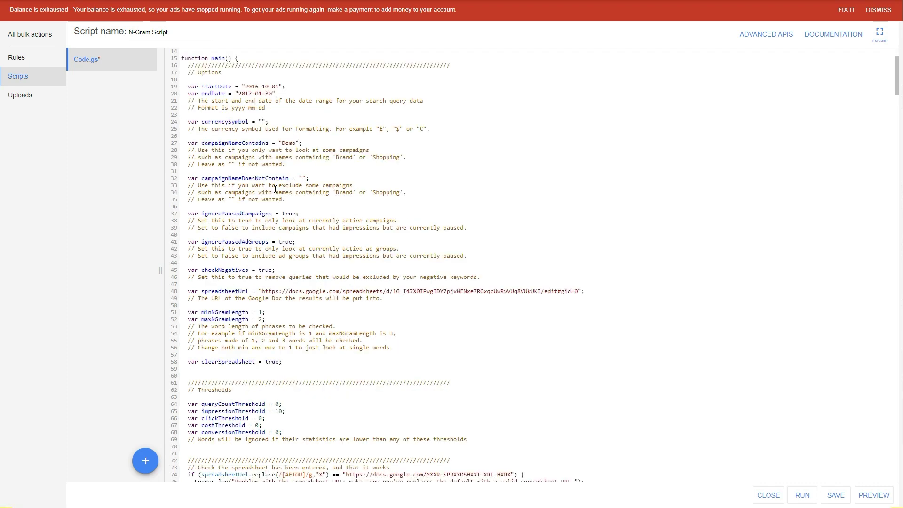
pyautogui.click(282, 143)
pyautogui.click(297, 142)
pyautogui.click(300, 178)
pyautogui.write('2')
pyautogui.press('BackSpace')
pyautogui.scroll(-1, 291, 141)
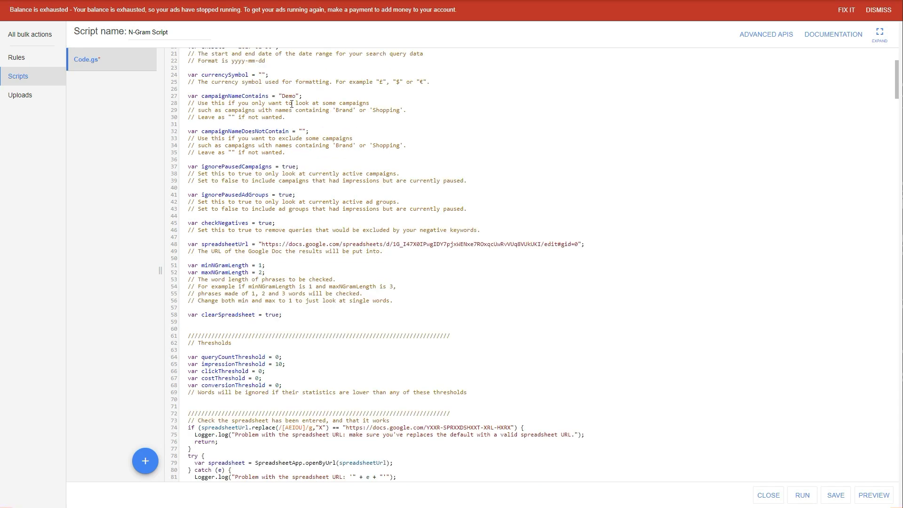
pyautogui.click(283, 166)
pyautogui.moveTo(283, 166); pyautogui.dragTo(297, 168)
pyautogui.doubleClick(260, 223)
pyautogui.click(261, 223)
# Clear the existing Google Sheets link from the spreadsheetUrl variable, keeping the quotation marks
pyautogui.click(261, 244)
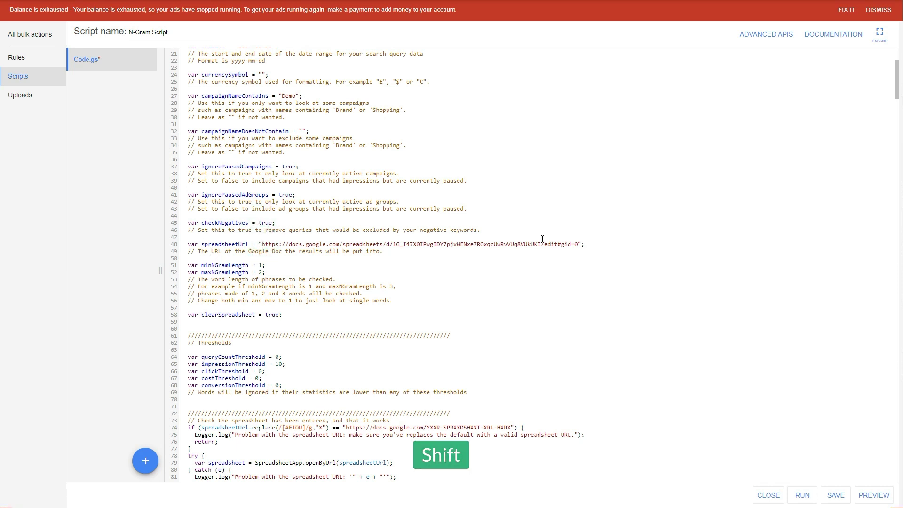
pyautogui.keyDown('shift'); pyautogui.click(577, 244); pyautogui.keyUp('shift')
pyautogui.press('BackSpace')
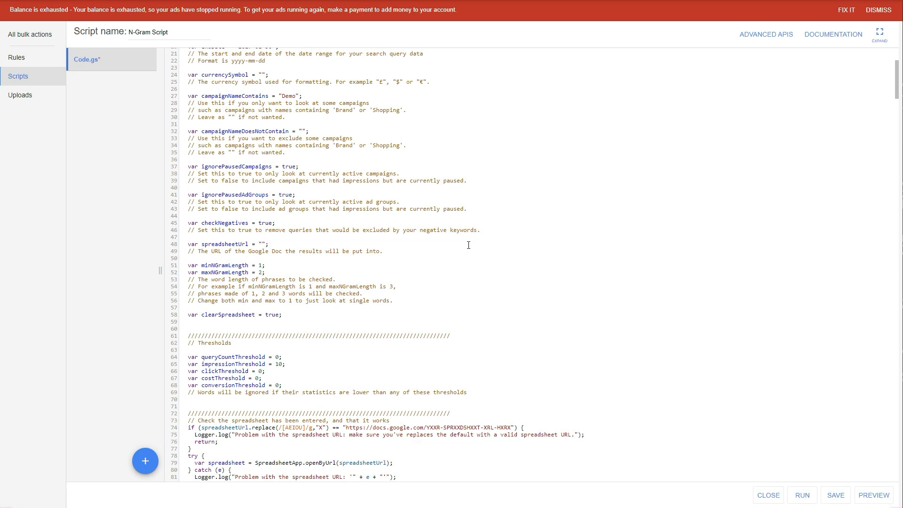
# In Google Drive, create a shared Google Sheets spreadsheet in the "N-Gram search term reports" folder
pyautogui.click(311, 0)
pyautogui.click(512, 208)
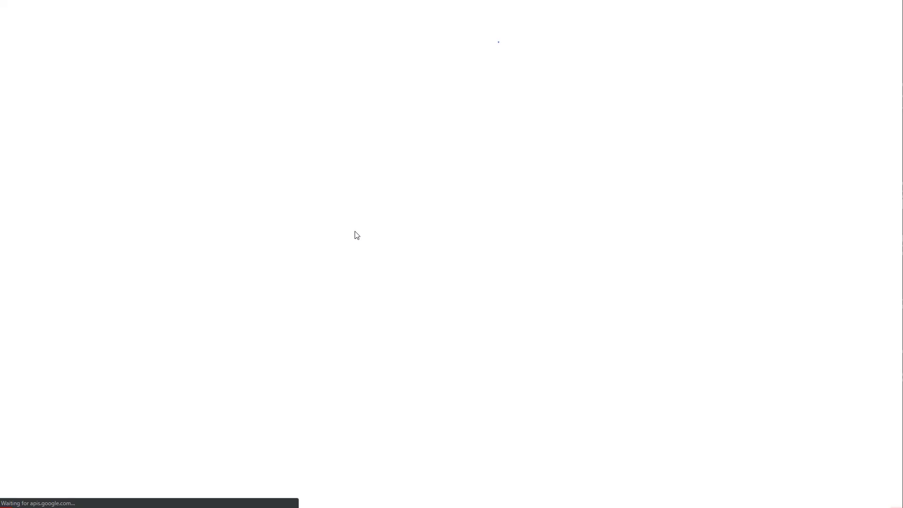
pyautogui.rightClick(262, 151)
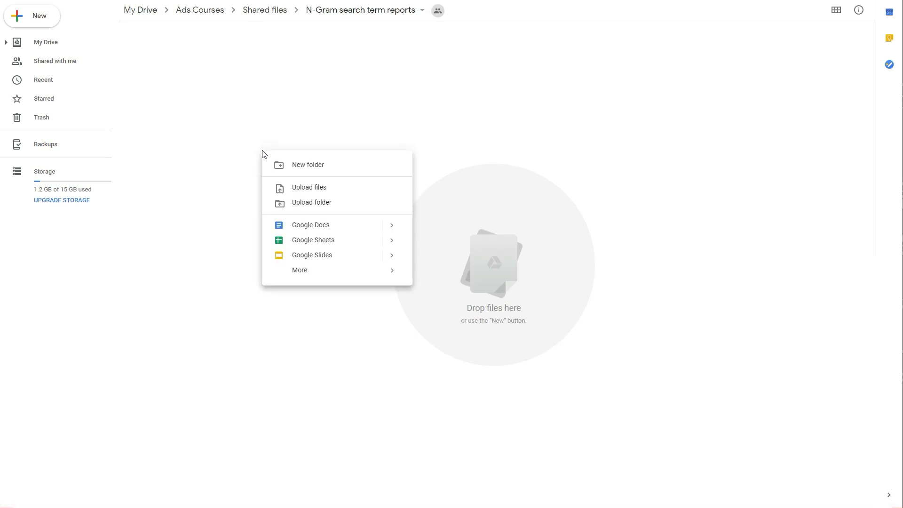
pyautogui.click(289, 247)
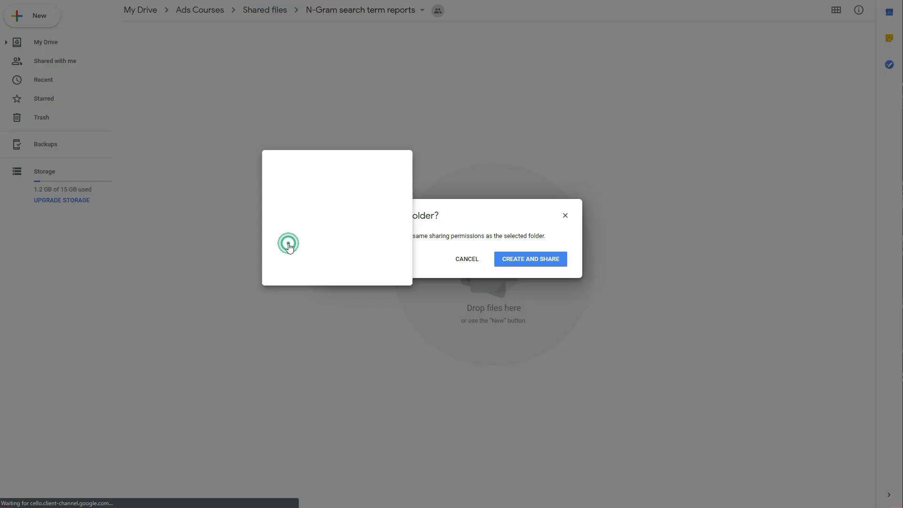
pyautogui.click(518, 258)
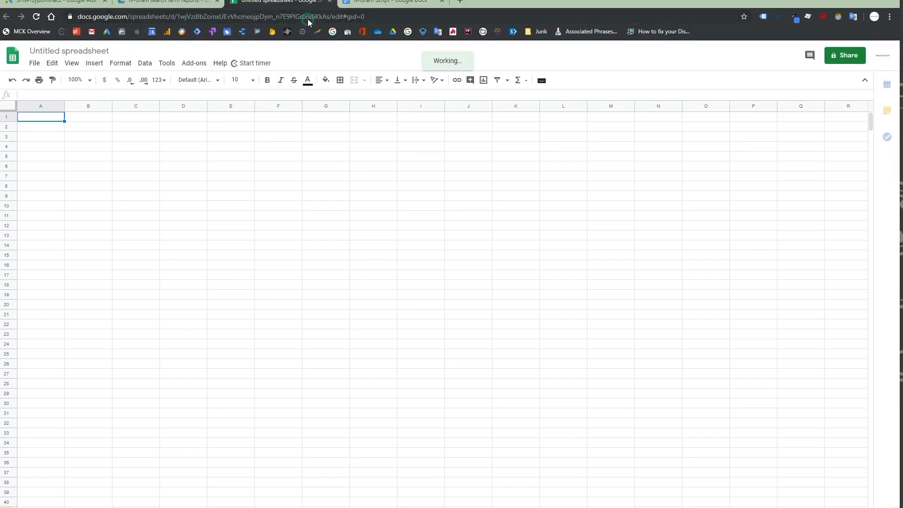
# Copy the new spreadsheet's URL and paste it between the quotes of spreadsheetUrl in the Google Ads script
pyautogui.click(307, 0)
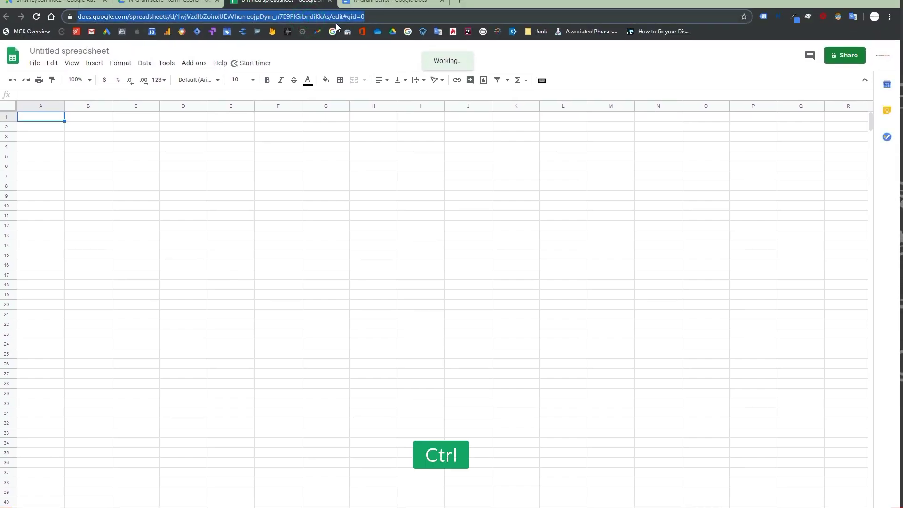
pyautogui.hotkey('ctrl', 'c')
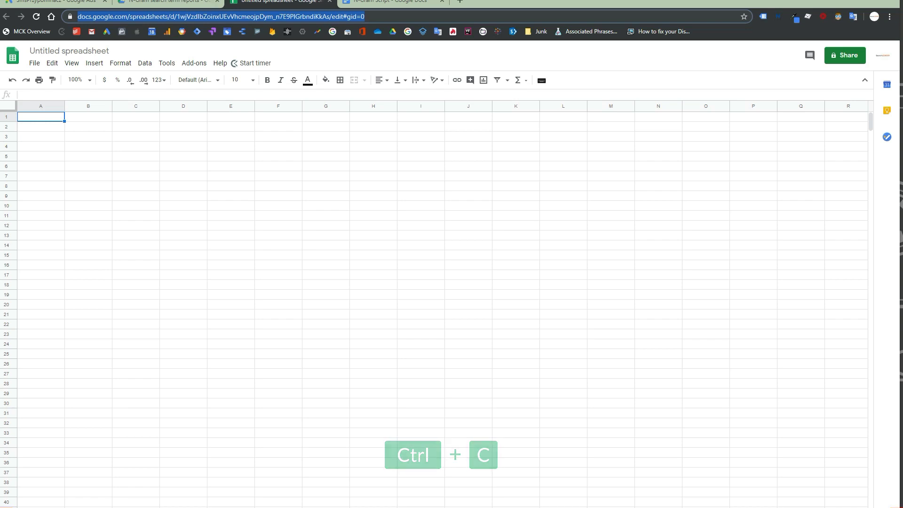
pyautogui.hotkey('ctrl', 'c')
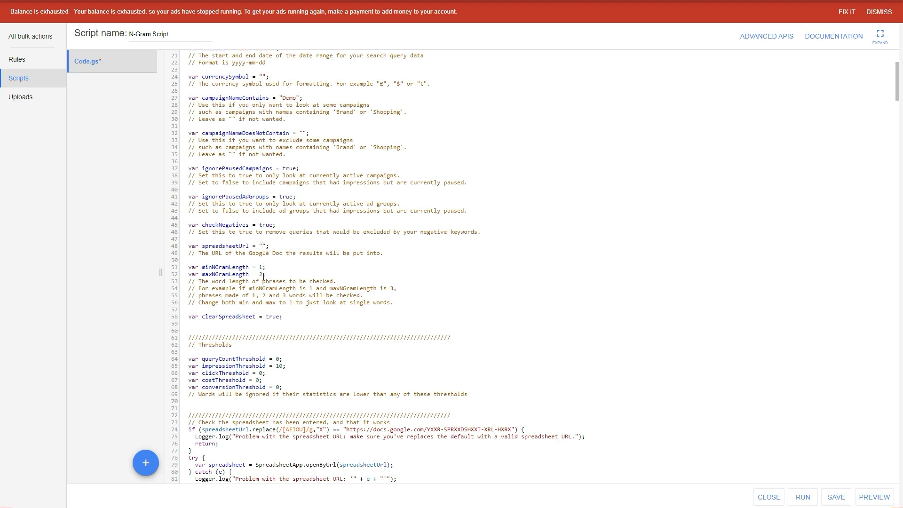
pyautogui.click(261, 245)
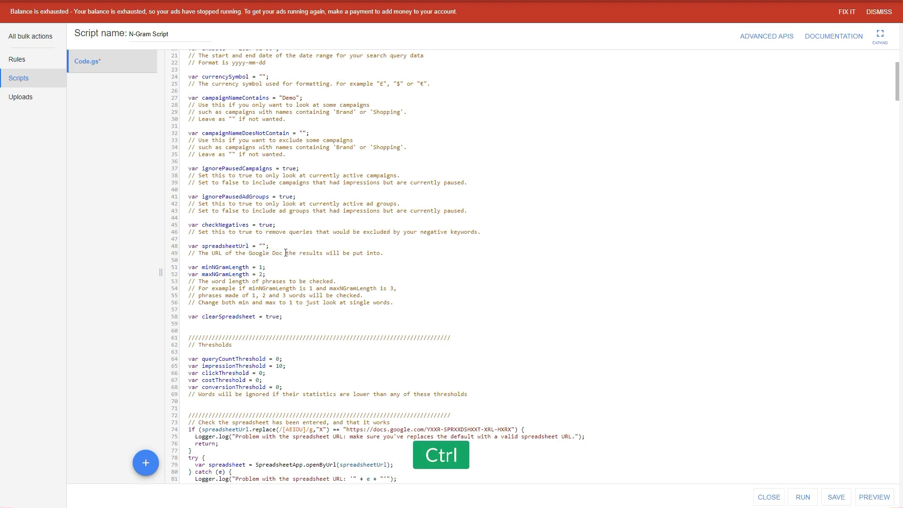
pyautogui.hotkey('ctrl', 'v')
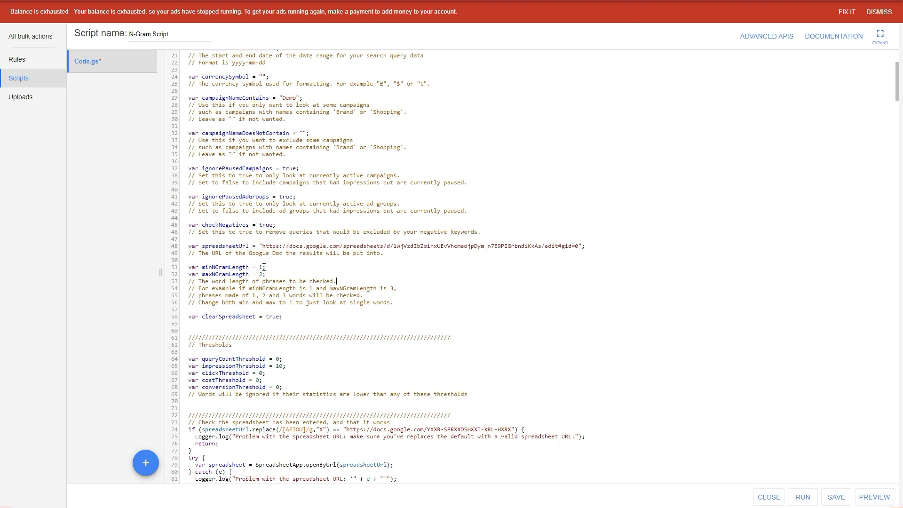
# Check the script's minNGramLength and maxNGramLength settings
pyautogui.click(262, 267)
pyautogui.doubleClick(261, 274)
pyautogui.scroll(3, 334, 258)
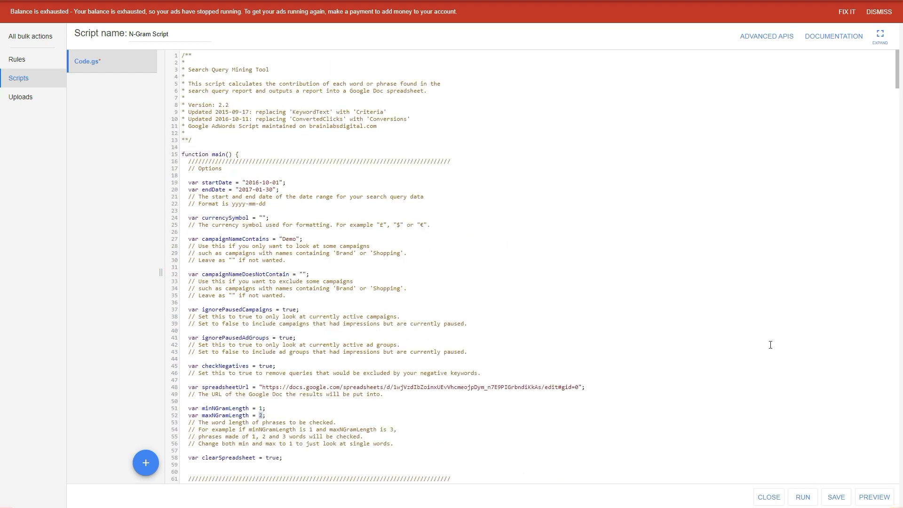
# Save the N-Gram Script and run it without a preview
pyautogui.tripleClick(181, 33)
pyautogui.click(836, 498)
pyautogui.click(802, 497)
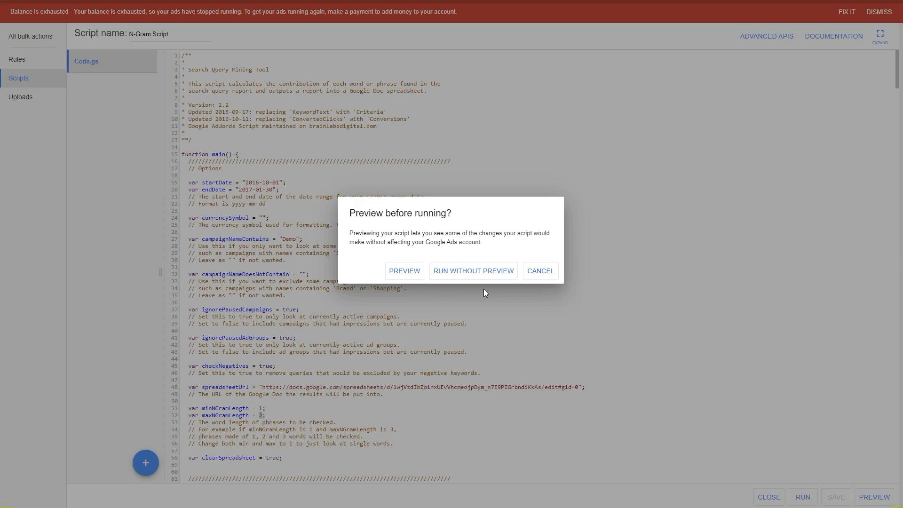
pyautogui.click(478, 270)
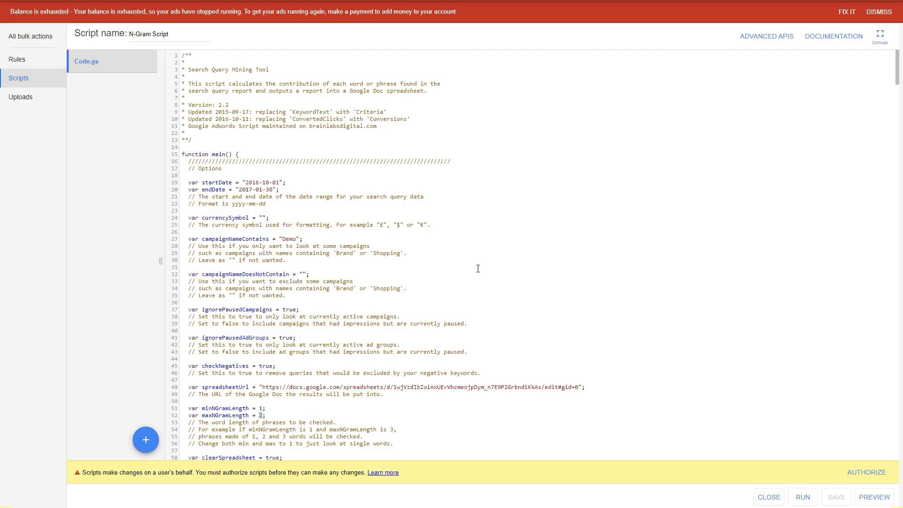
# Authorize the N-Gram Script with the Google account and run it without a preview
pyautogui.click(867, 472)
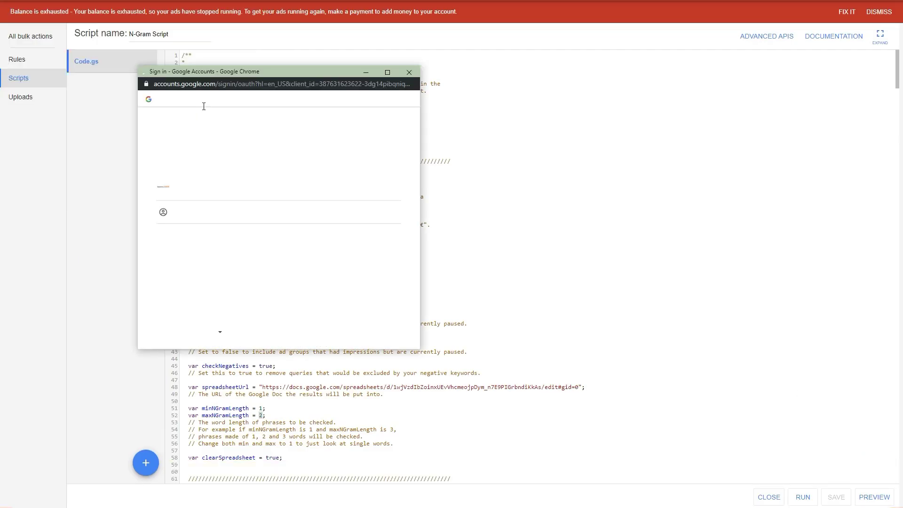
pyautogui.click(254, 192)
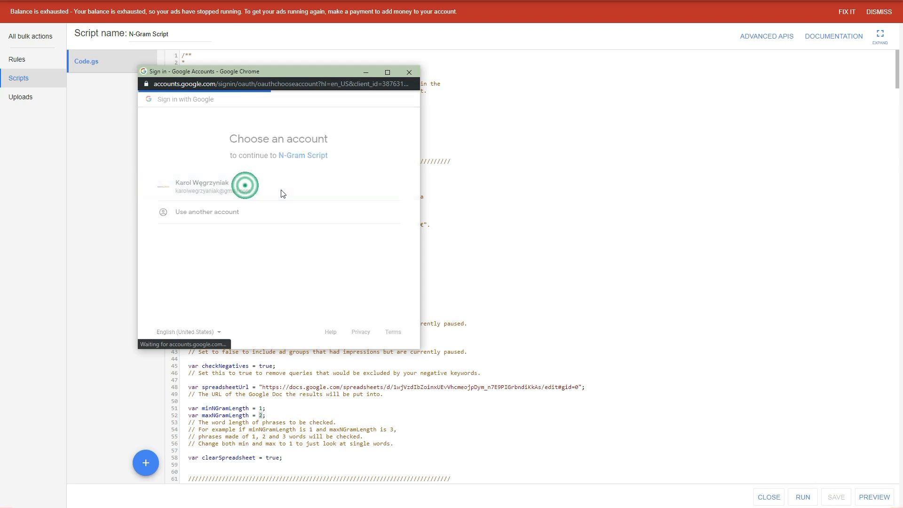
pyautogui.scroll(-2, 355, 294)
pyautogui.click(367, 286)
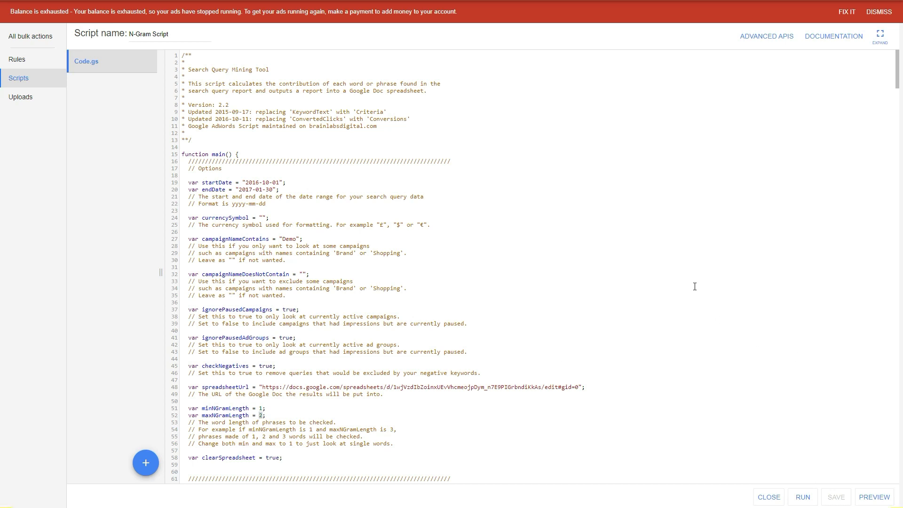
pyautogui.click(803, 497)
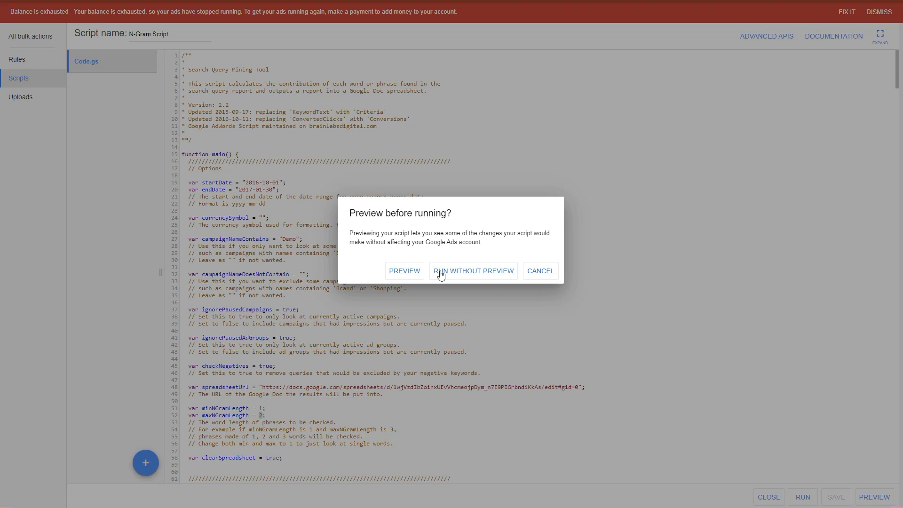
pyautogui.click(471, 273)
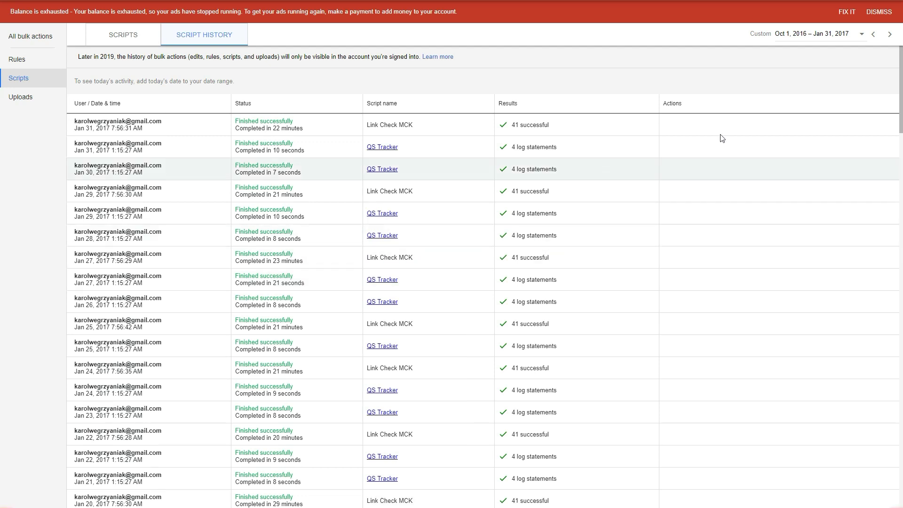
# Set the script history's date range to Today and check the N-Gram Script's run status
pyautogui.click(806, 36)
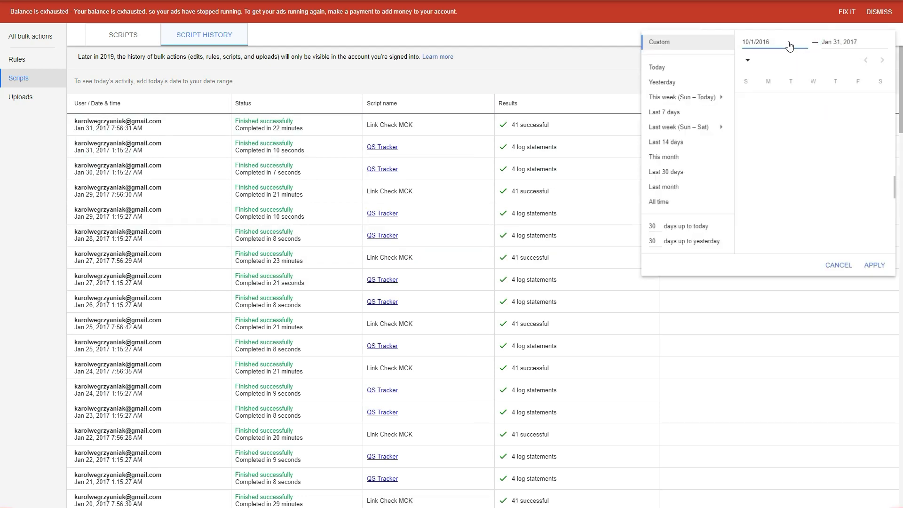
pyautogui.click(744, 67)
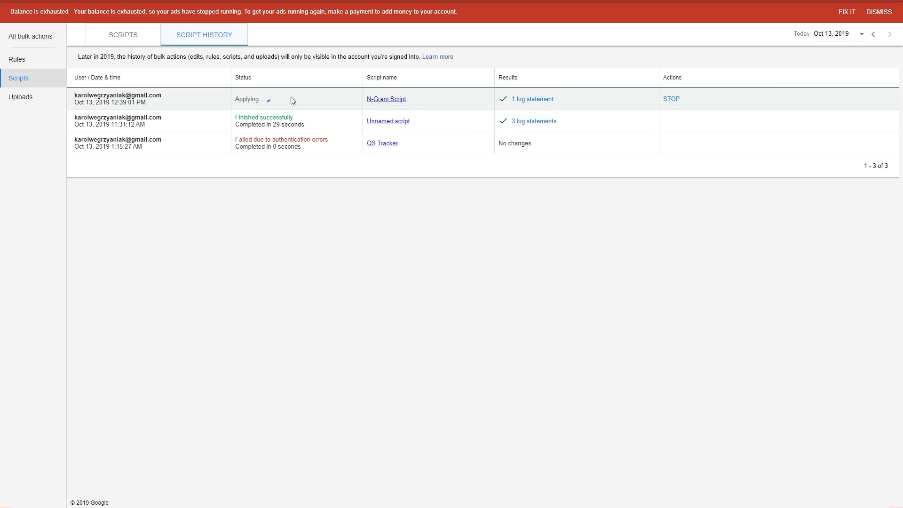
pyautogui.click(233, 97)
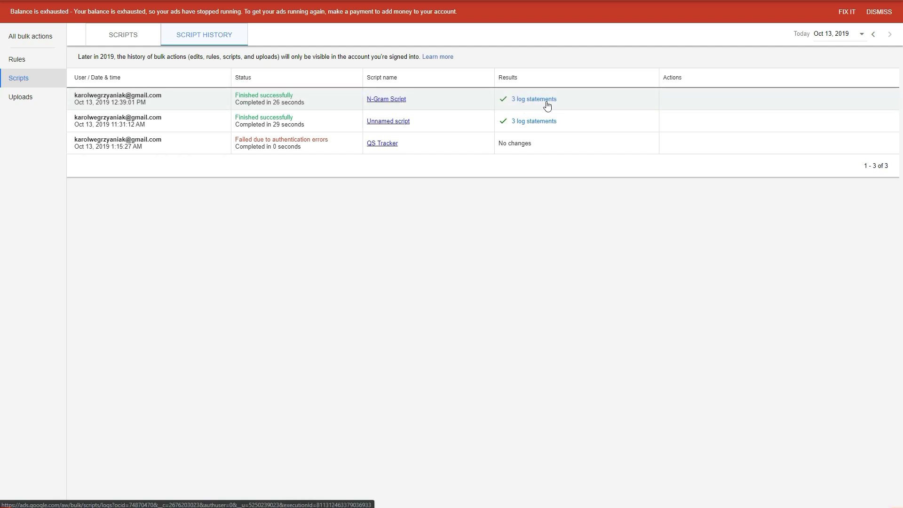
pyautogui.moveTo(288, 101); pyautogui.dragTo(273, 102)
pyautogui.click(276, 100)
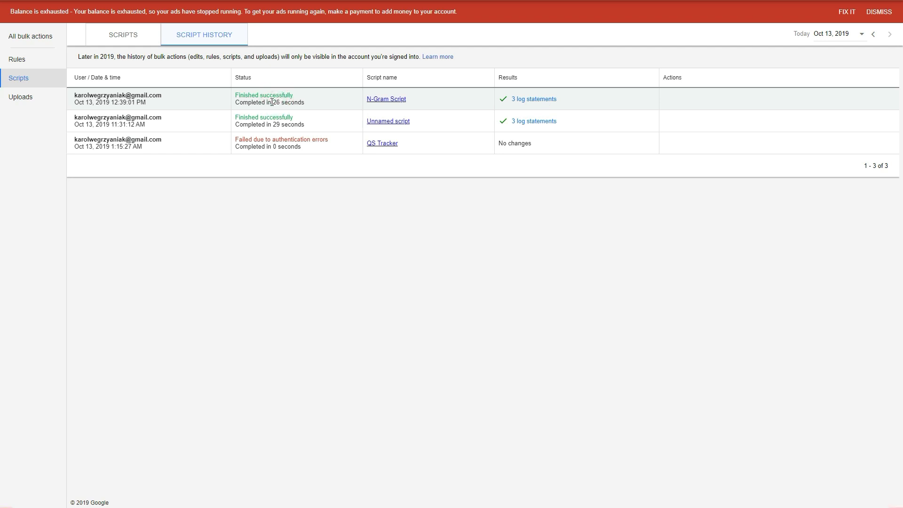
pyautogui.moveTo(272, 102); pyautogui.dragTo(280, 102)
# Switch to the Google Sheets report, view the Campaign Word Analysis sheet, and widen the Phrase column on the Campaign 2-Gram Analysis sheet
pyautogui.click(475, 252)
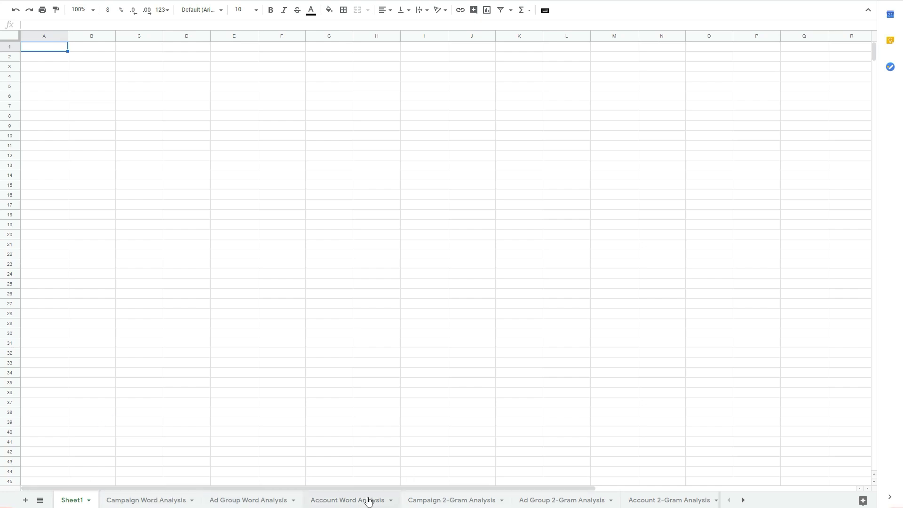
pyautogui.click(143, 502)
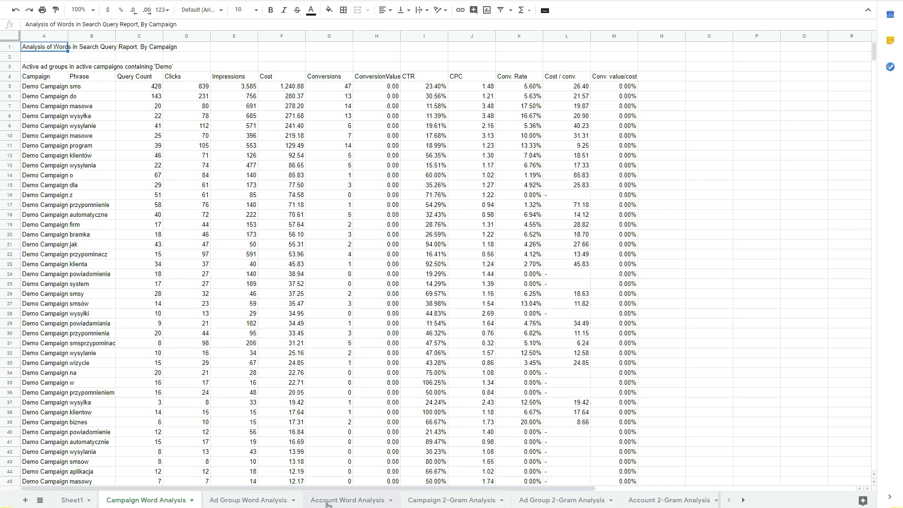
pyautogui.click(436, 501)
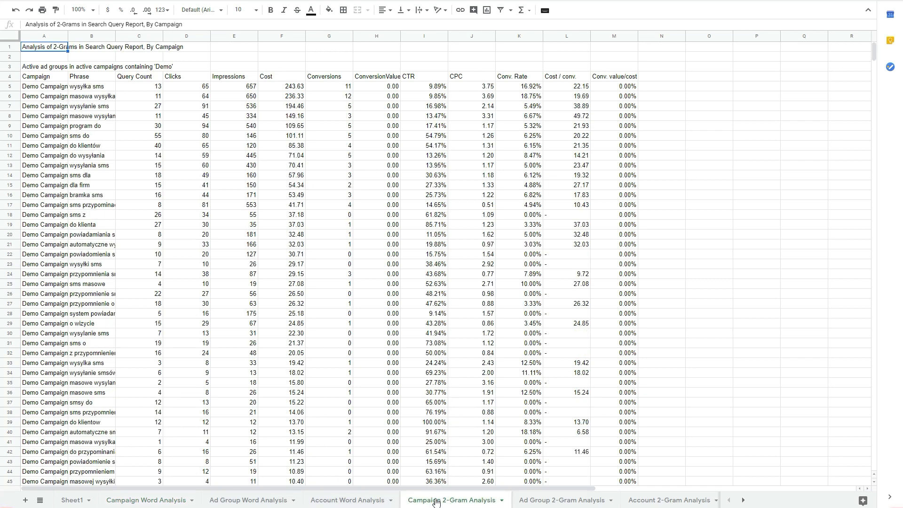
pyautogui.moveTo(115, 37); pyautogui.dragTo(147, 37)
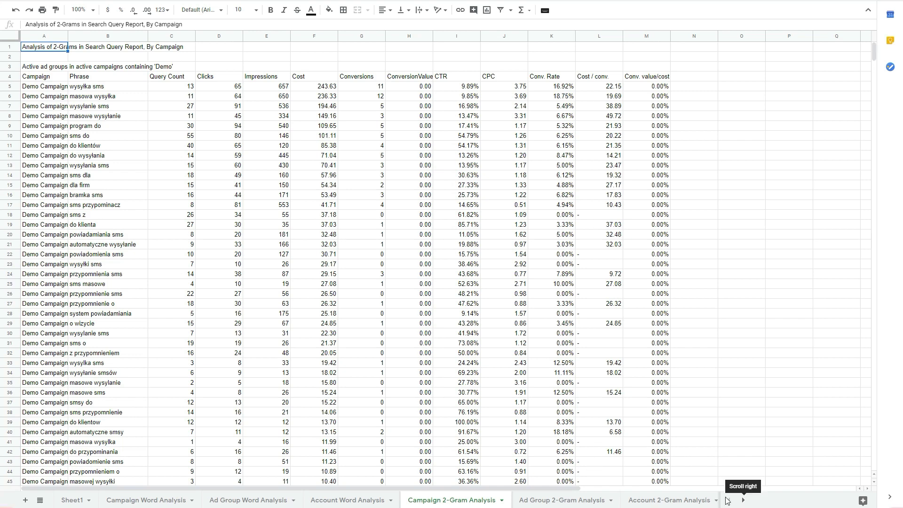
# On the Campaign Word Analysis sheet, create a filter over the whole table from the Campaign header in row 4 to the last row
pyautogui.click(146, 498)
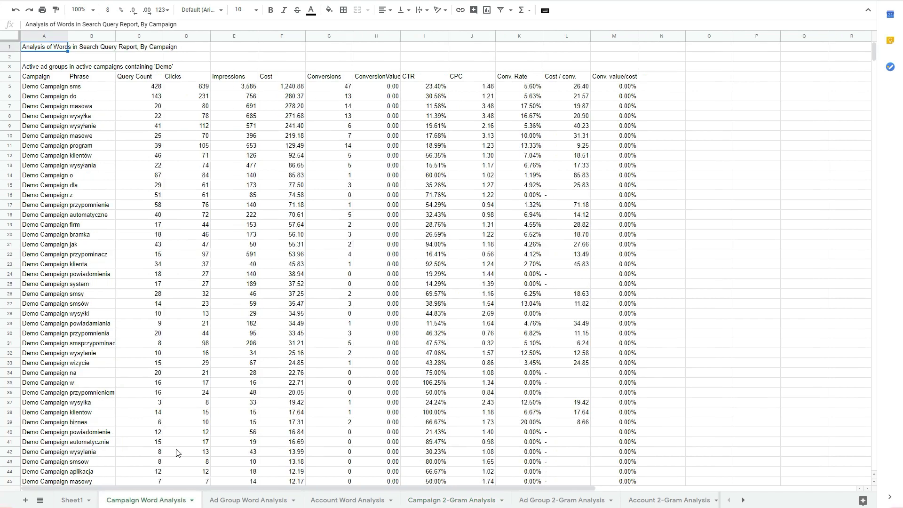
pyautogui.click(101, 79)
pyautogui.click(102, 86)
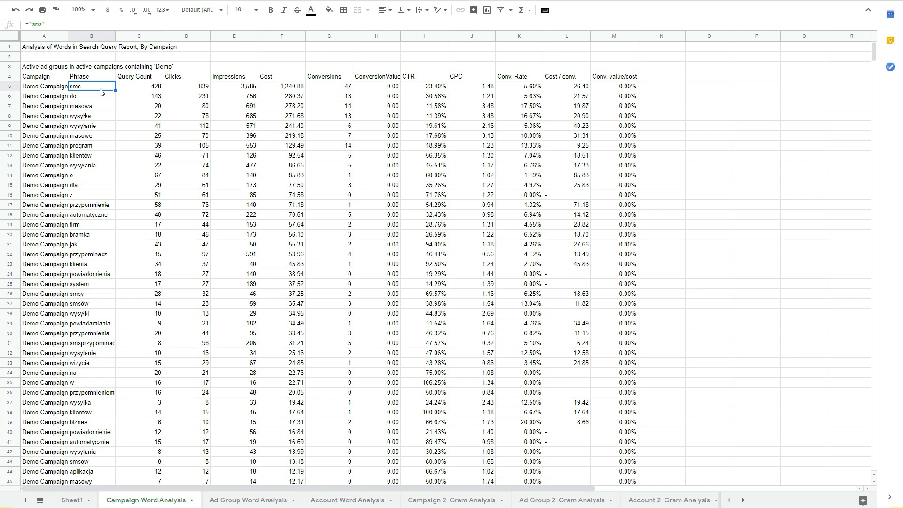
pyautogui.click(62, 76)
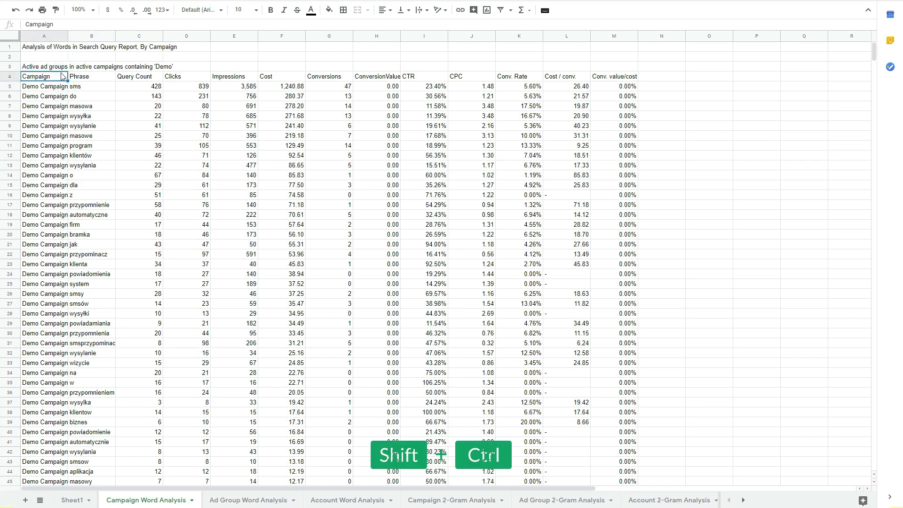
pyautogui.hotkey('ctrl', 'shift', 'Right')
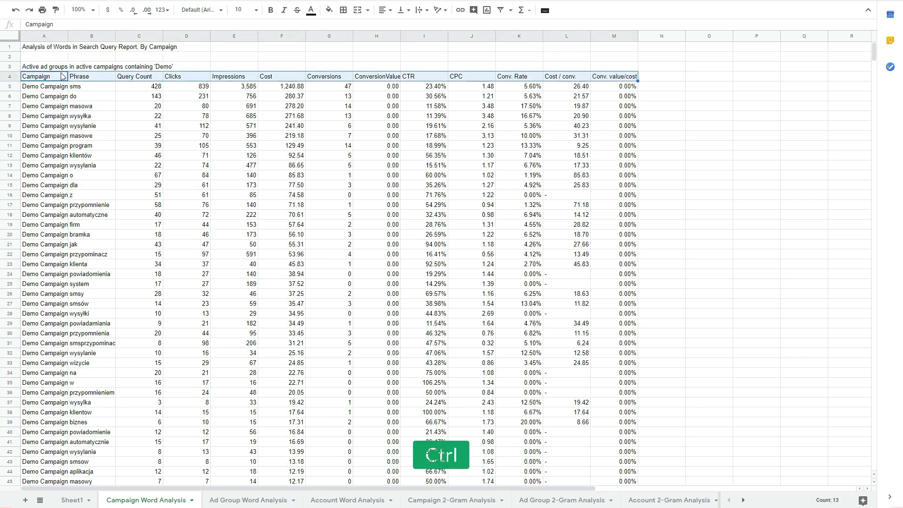
pyautogui.hotkey('ctrl', 'shift', 'Down')
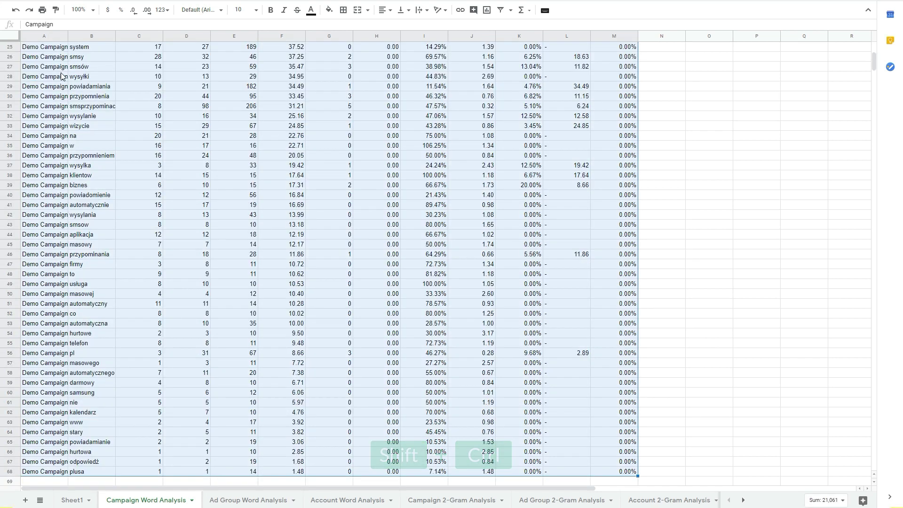
pyautogui.click(497, 11)
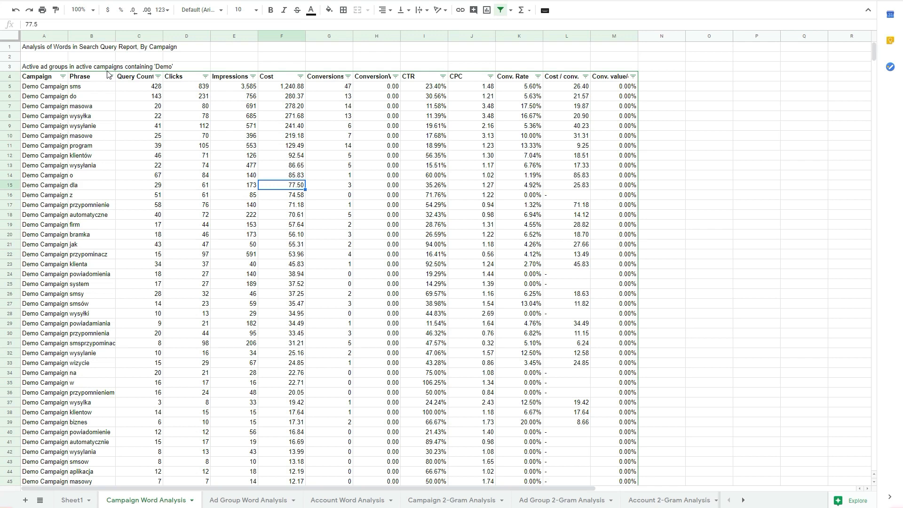
# Sort the Campaign Word Analysis table by Cost from Z to A and widen the Conversions column
pyautogui.click(300, 76)
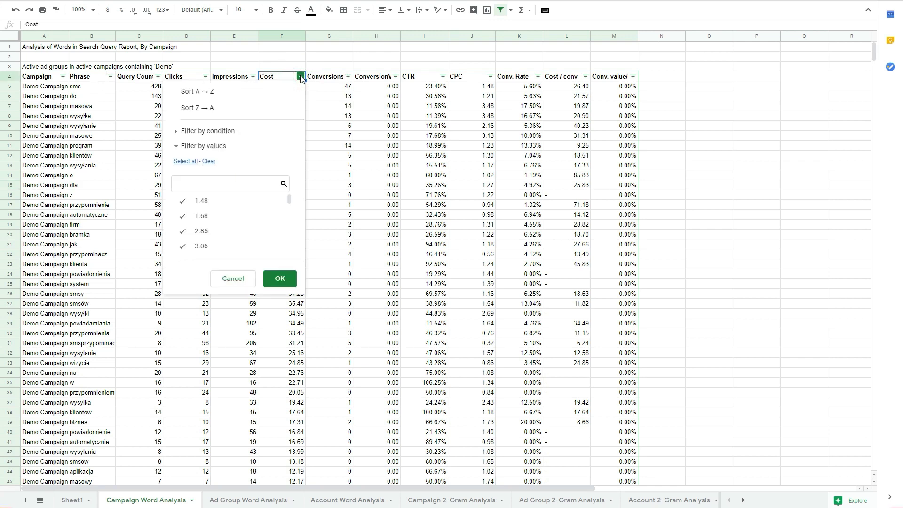
pyautogui.click(254, 109)
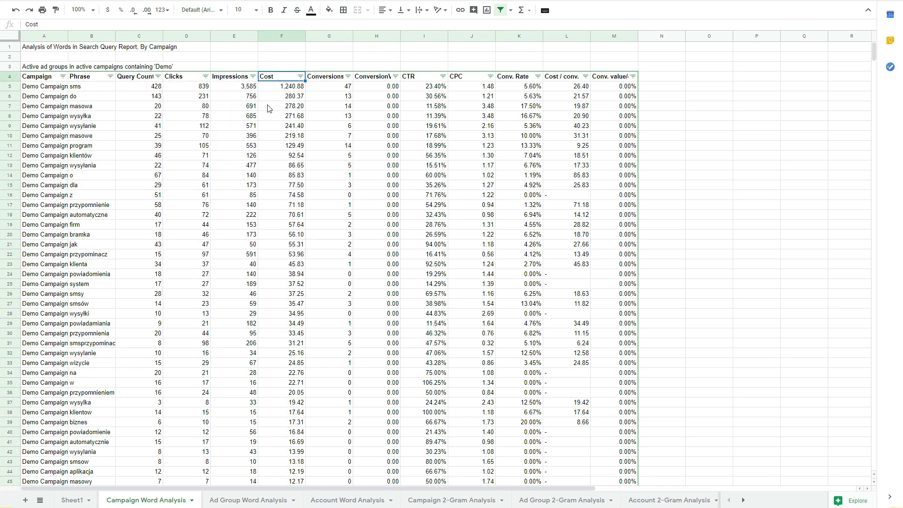
pyautogui.click(276, 87)
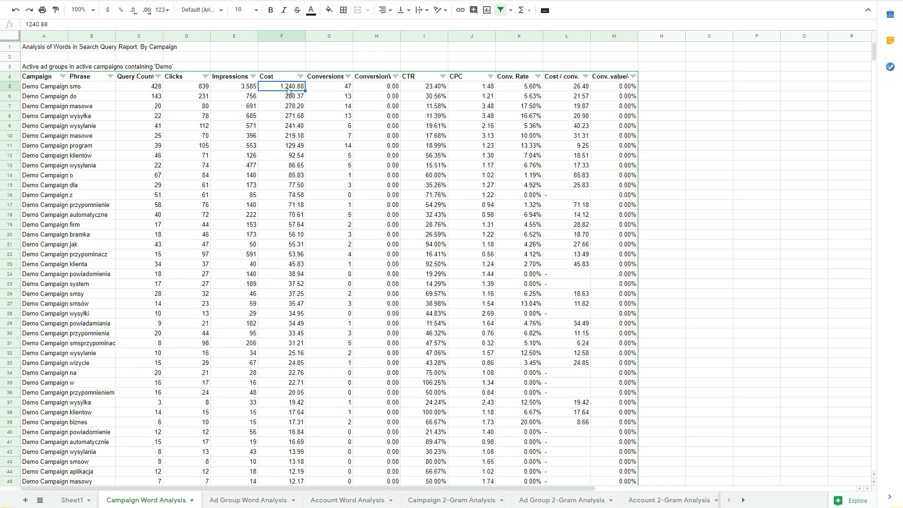
pyautogui.moveTo(353, 37); pyautogui.dragTo(362, 37)
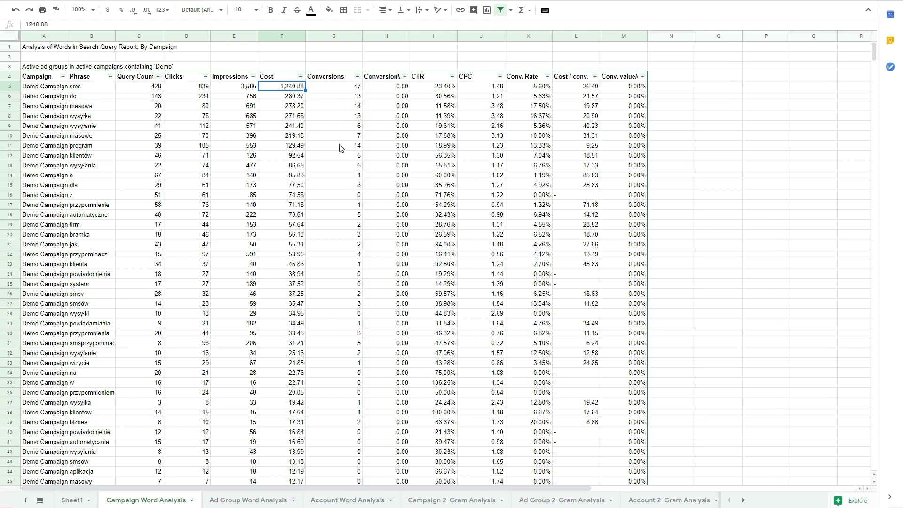
pyautogui.click(334, 194)
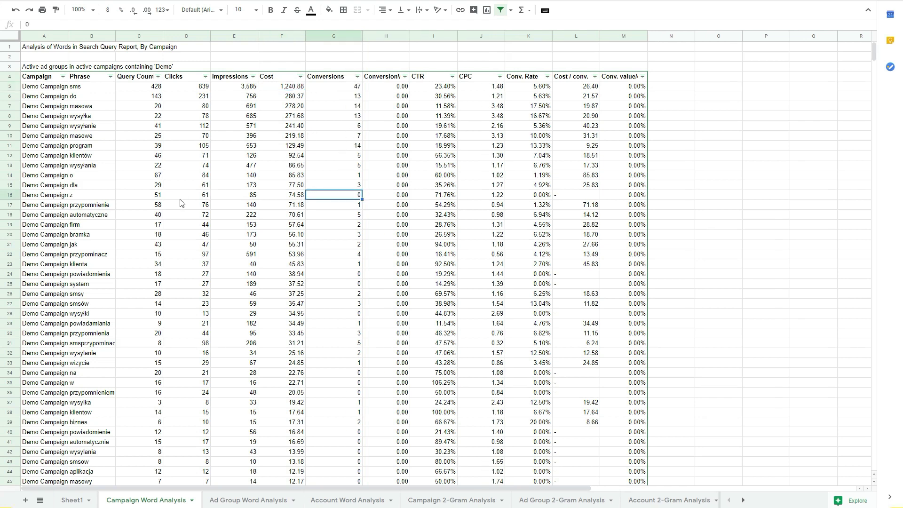
pyautogui.click(283, 165)
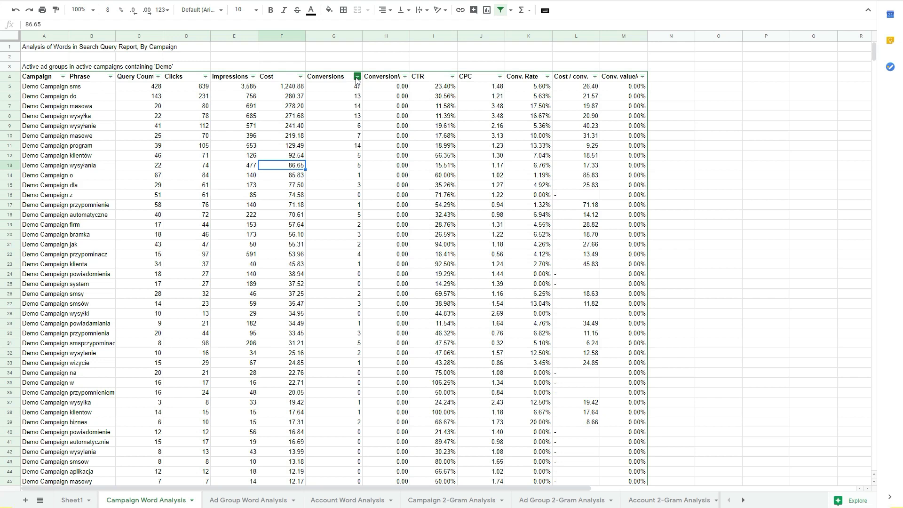
# Filter the Conversions column by condition to show only phrases with less than 1 conversion
pyautogui.click(356, 80)
pyautogui.click(261, 146)
pyautogui.click(254, 144)
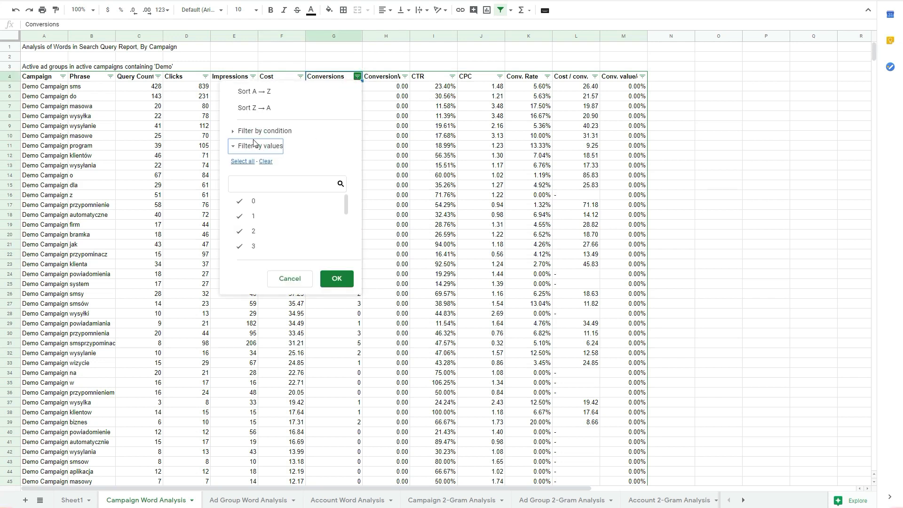
pyautogui.click(256, 131)
pyautogui.click(264, 150)
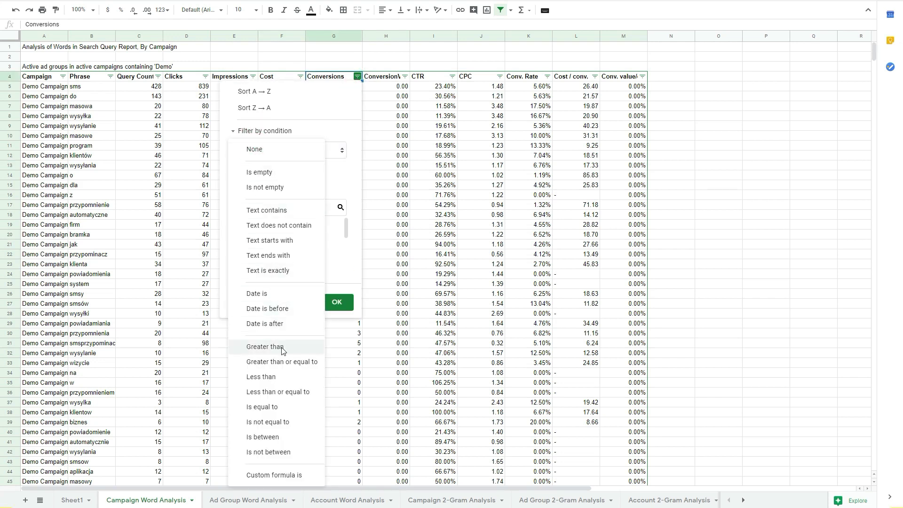
pyautogui.click(276, 377)
pyautogui.click(280, 178)
pyautogui.write('1')
pyautogui.press('Return')
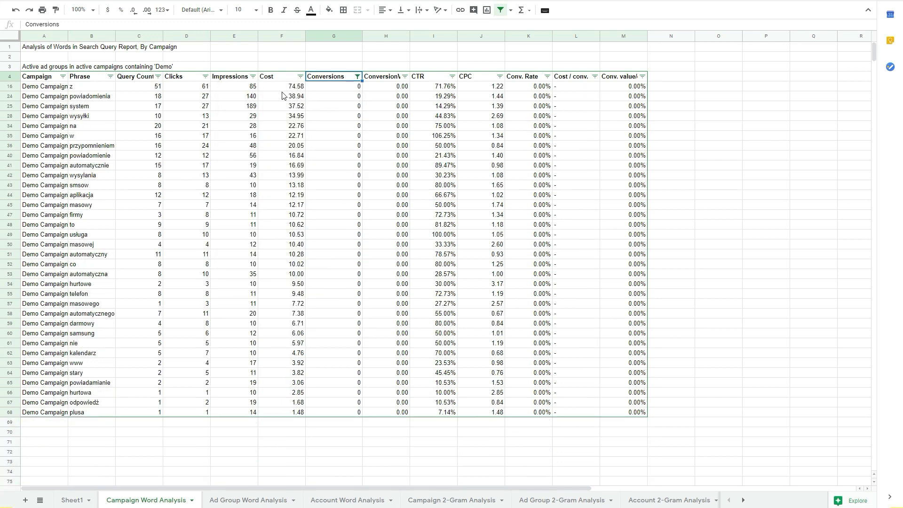
# Examine the cost and conversions of the most expensive filtered phrases, such as "z", "powiadomienia" and "wysyłki", as candidates for exclusion
pyautogui.click(96, 92)
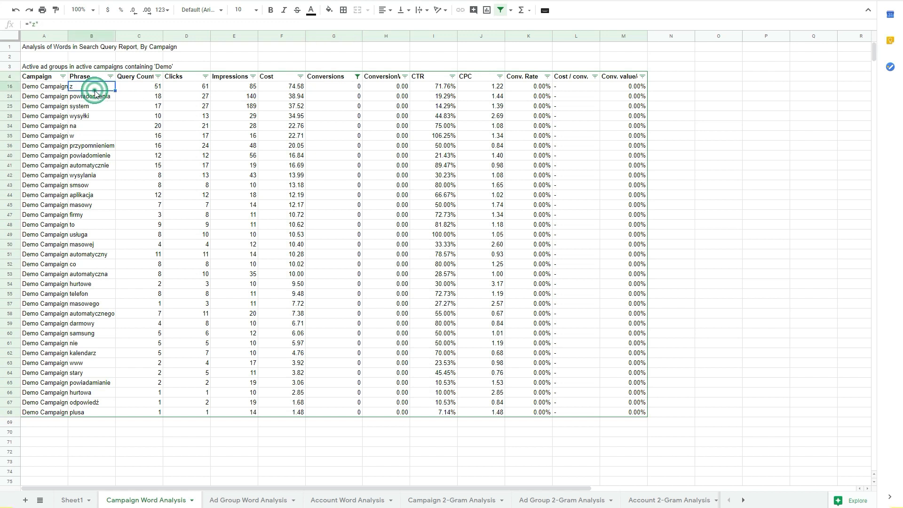
pyautogui.click(97, 95)
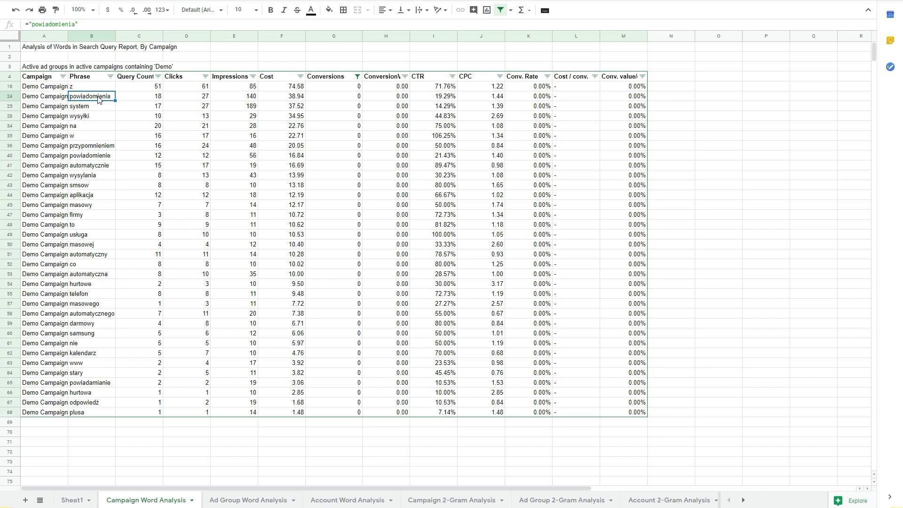
pyautogui.click(273, 97)
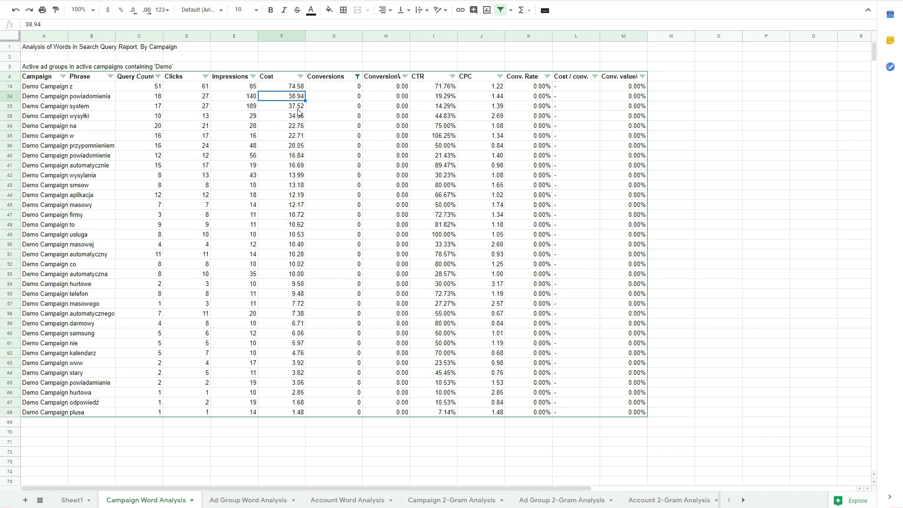
pyautogui.click(357, 98)
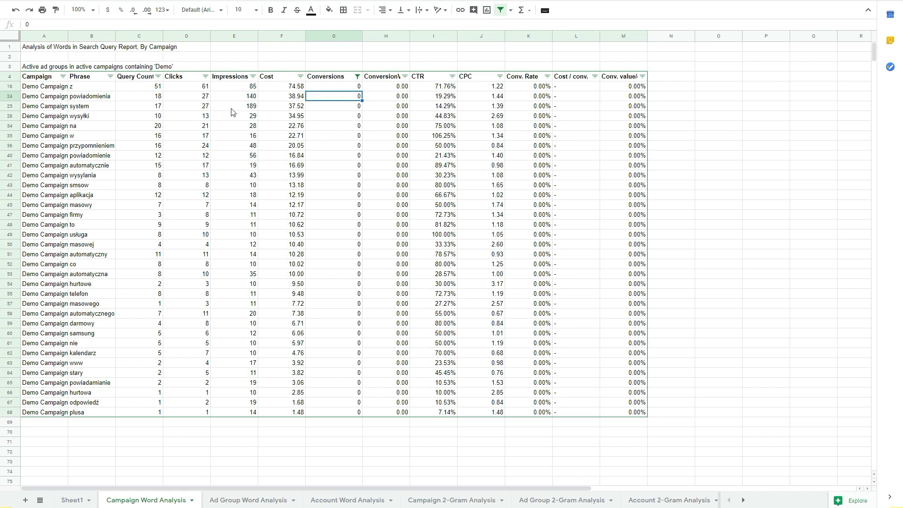
pyautogui.click(294, 98)
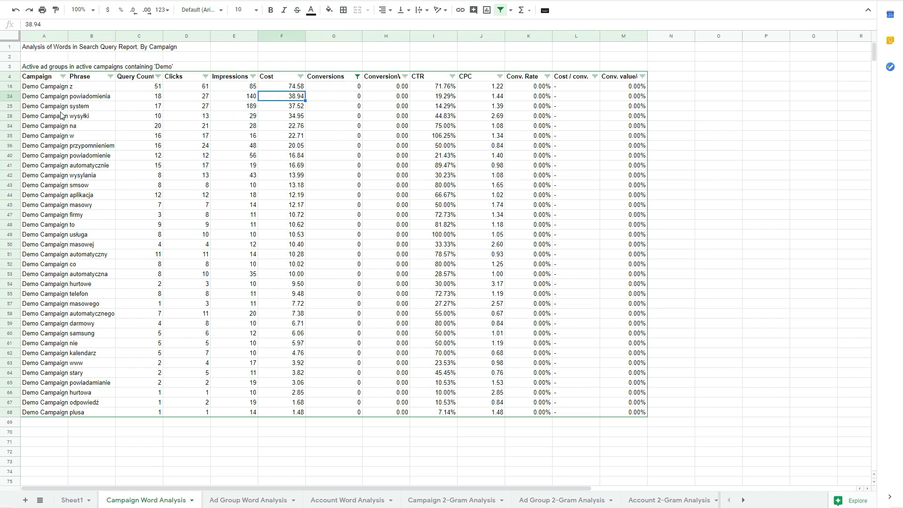
pyautogui.click(109, 100)
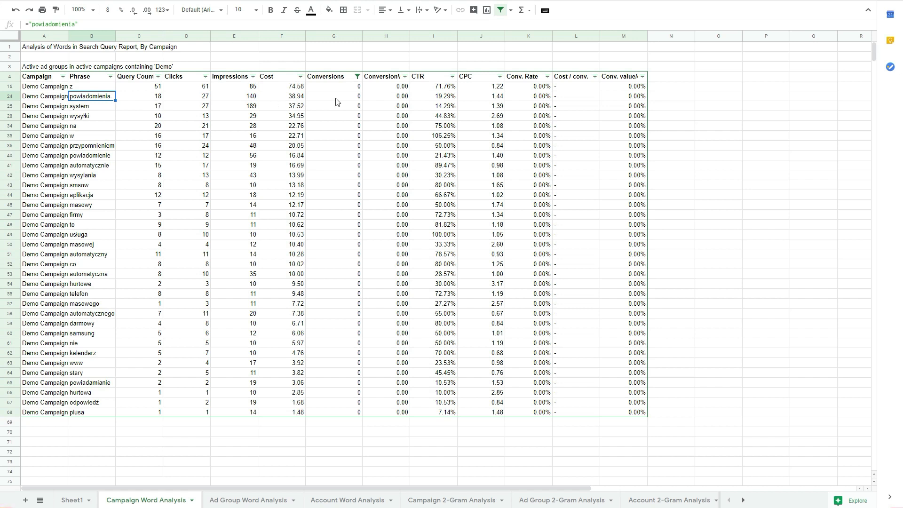
pyautogui.click(107, 109)
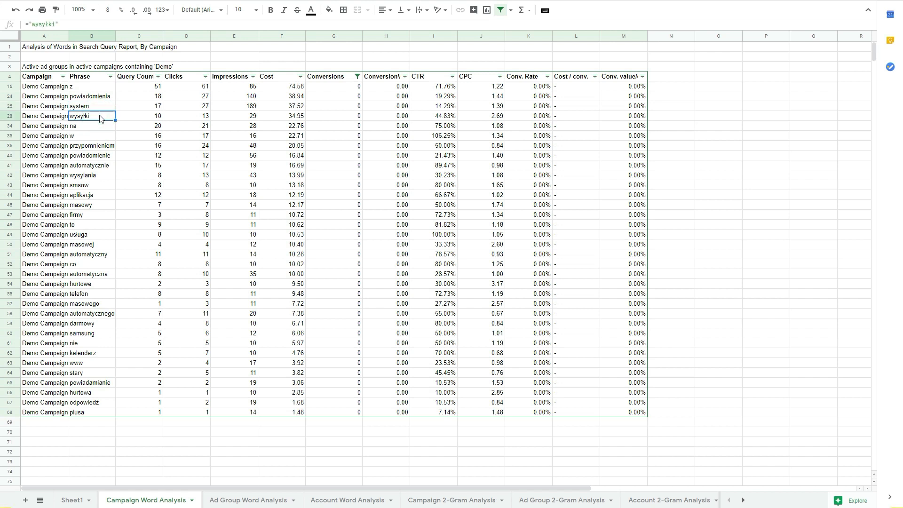
# Clear the condition filter on the Conversions column by setting it to None, so all phrases are shown again
pyautogui.click(105, 103)
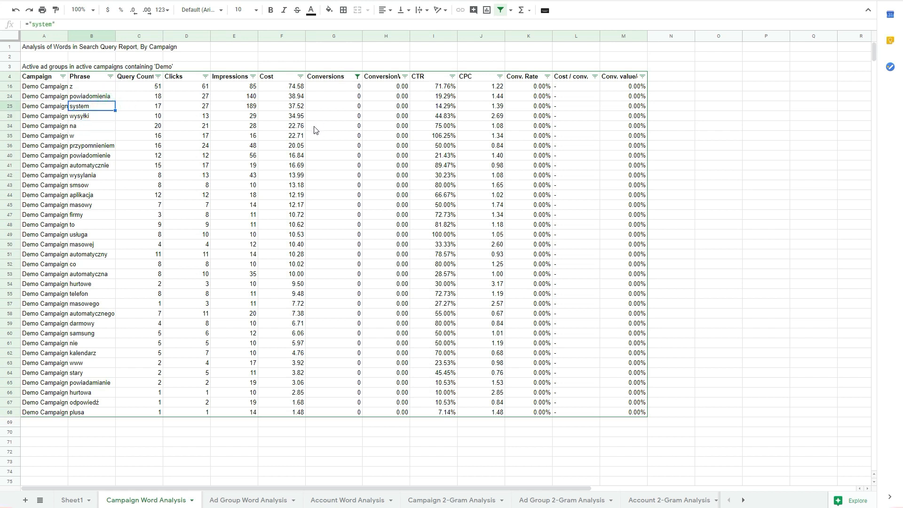
pyautogui.click(358, 77)
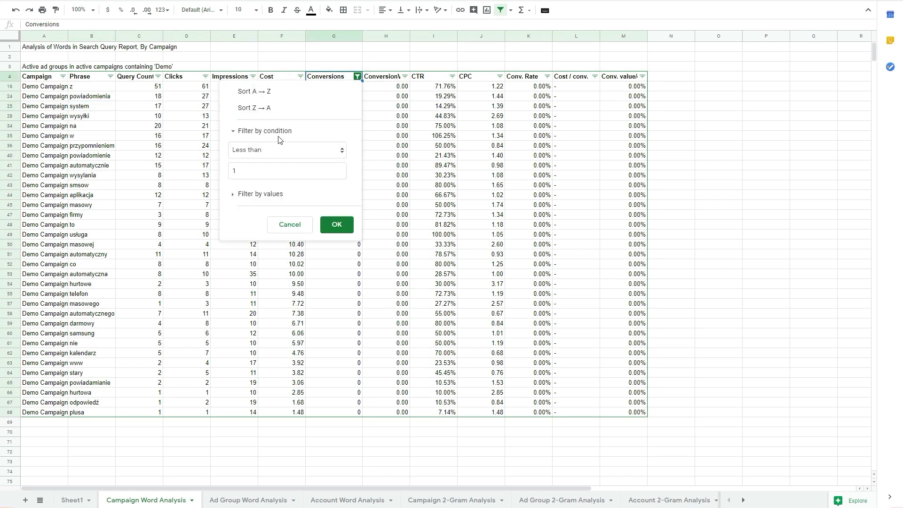
pyautogui.click(281, 151)
pyautogui.click(278, 0)
pyautogui.click(346, 198)
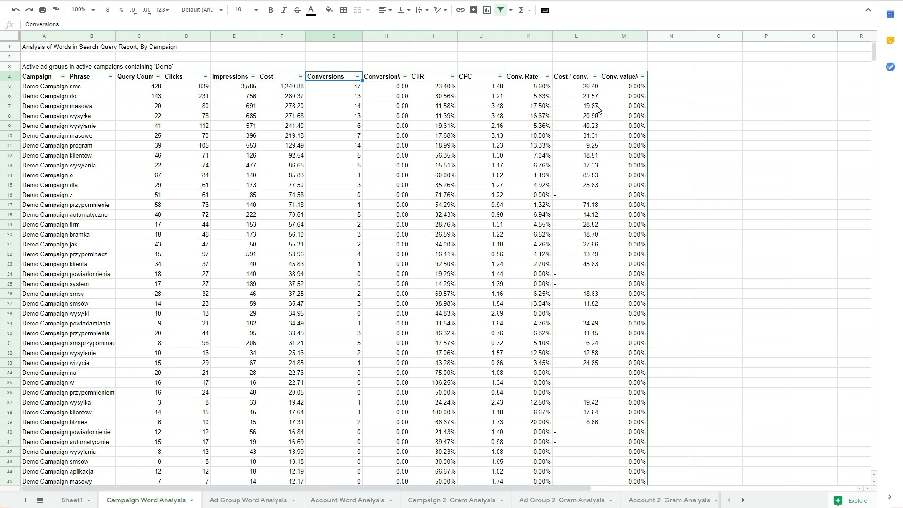
# Filter the Cost / conv. column by condition to values greater than 15 and sort the table by it from Z to A
pyautogui.click(594, 76)
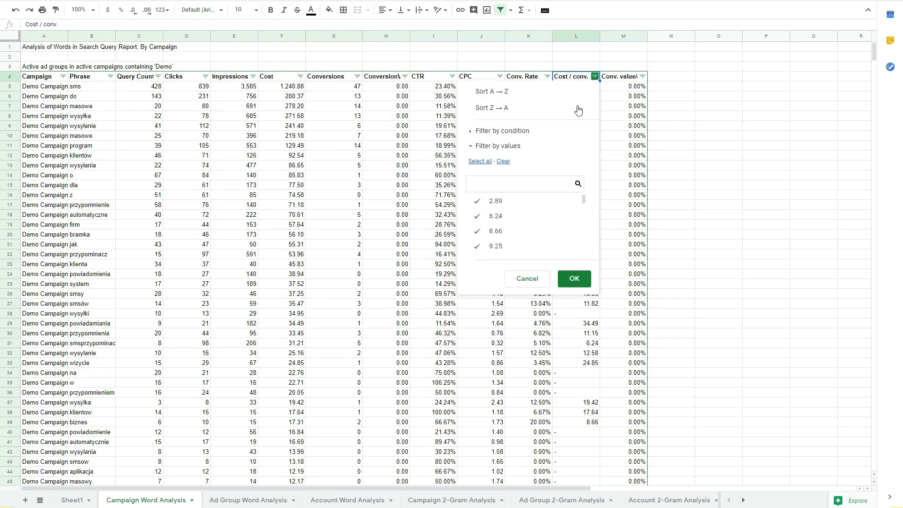
pyautogui.click(511, 132)
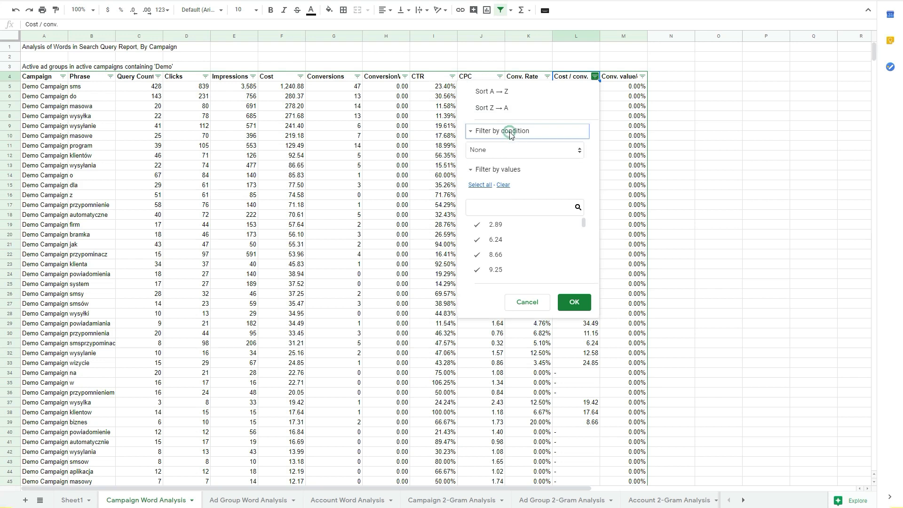
pyautogui.click(509, 159)
pyautogui.click(510, 344)
pyautogui.click(509, 233)
pyautogui.write('11')
pyautogui.hotkey('ctrl', 'a')
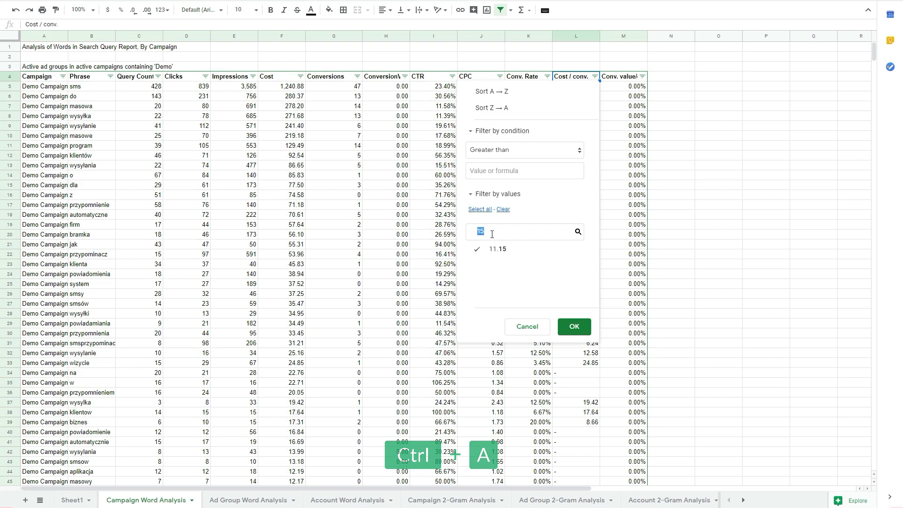
pyautogui.press('BackSpace')
pyautogui.click(510, 171)
pyautogui.write('15')
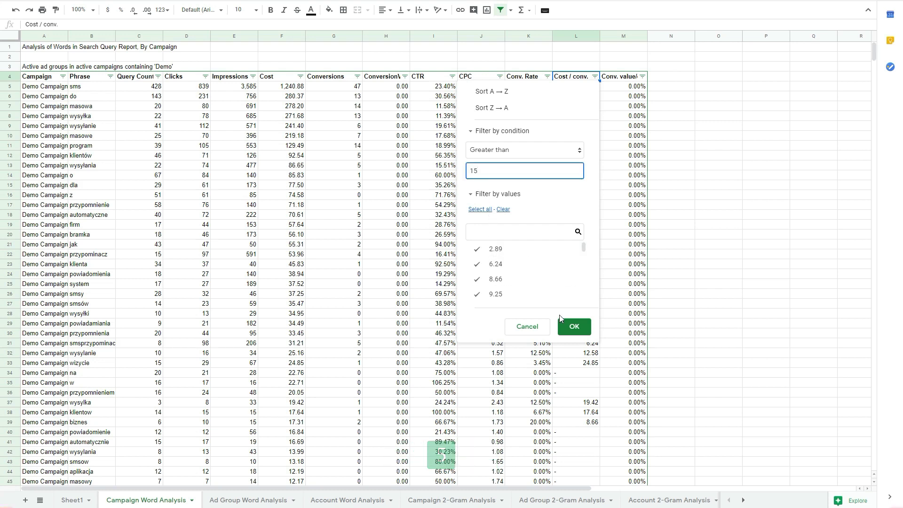
pyautogui.click(573, 326)
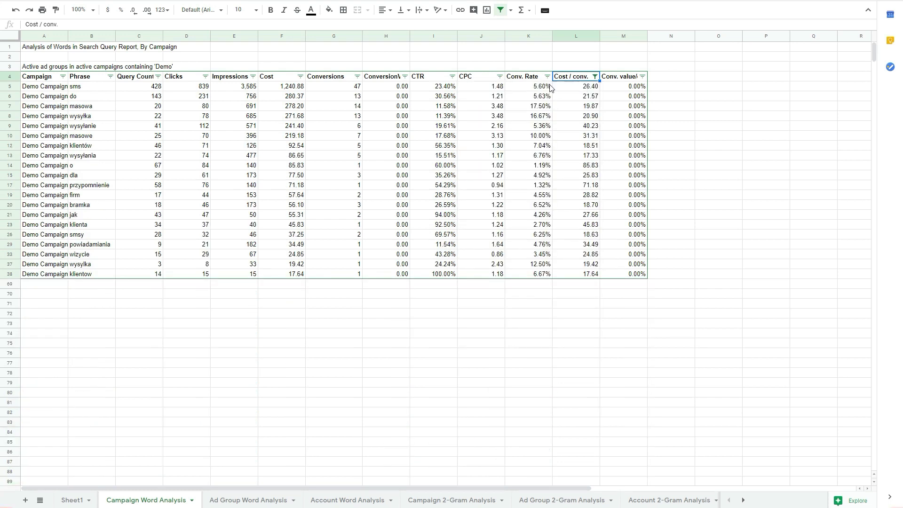
pyautogui.click(594, 77)
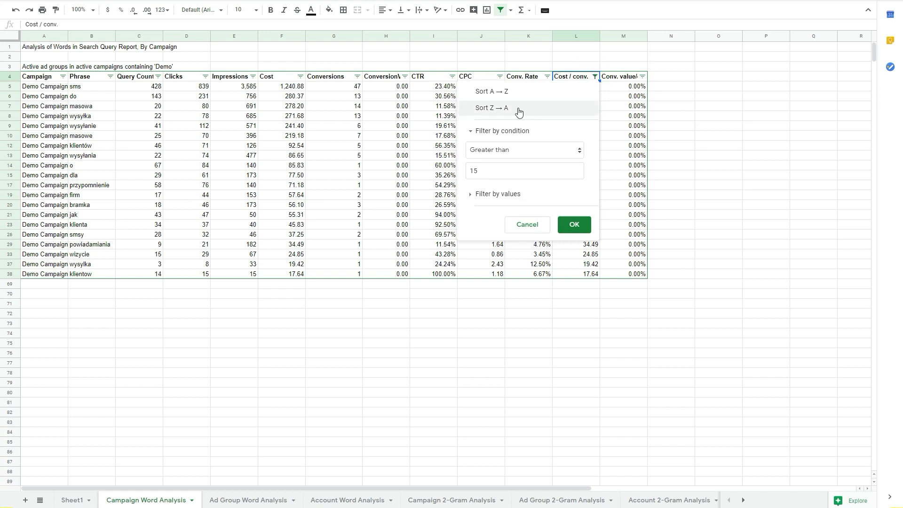
pyautogui.click(491, 108)
# Examine the phrases with the highest cost per conversion, such as "przypomnienie" and "wysyłanie", and compare them with the lowest ones
pyautogui.click(104, 87)
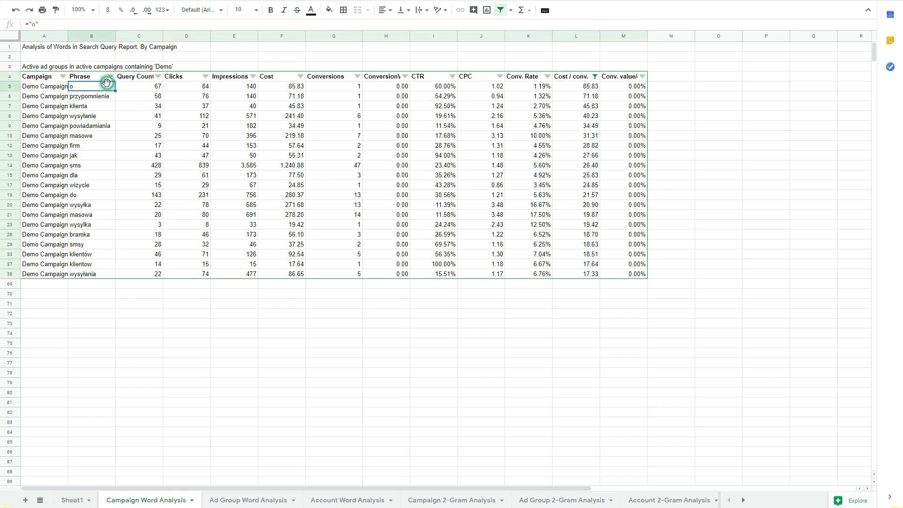
pyautogui.click(101, 96)
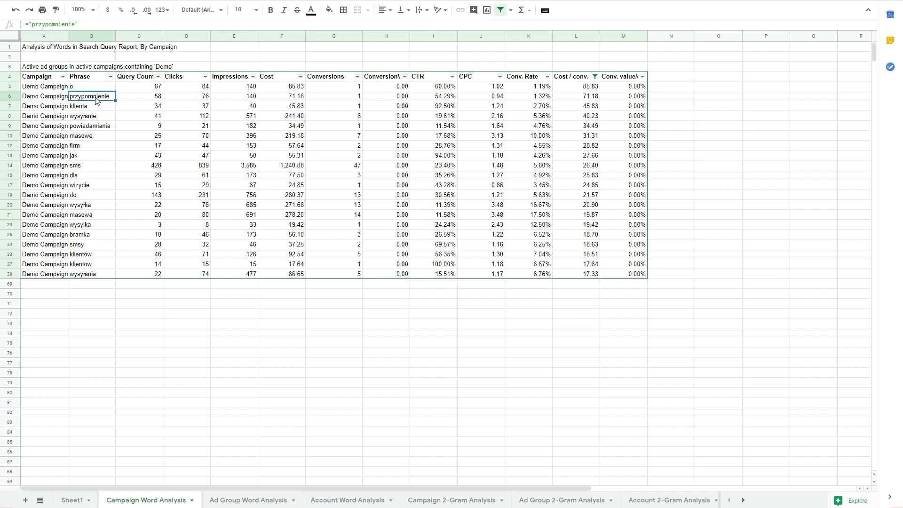
pyautogui.click(99, 107)
pyautogui.click(101, 116)
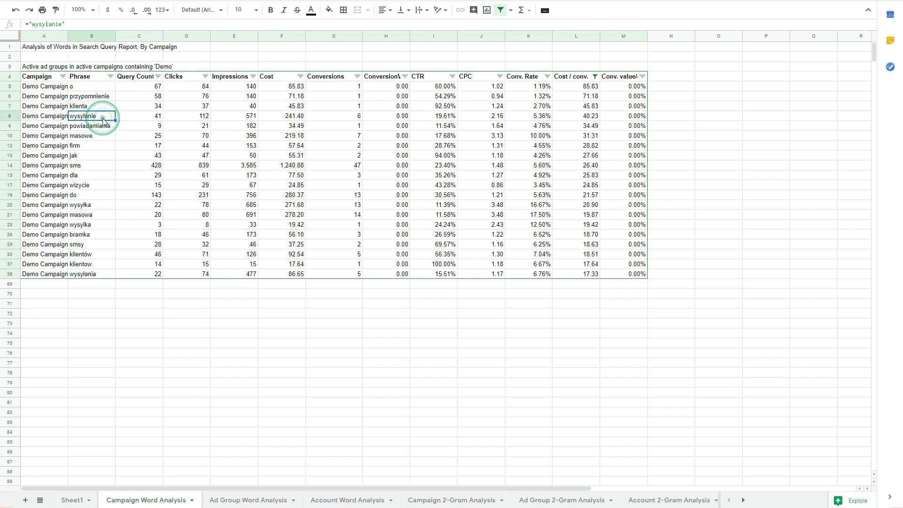
pyautogui.click(593, 96)
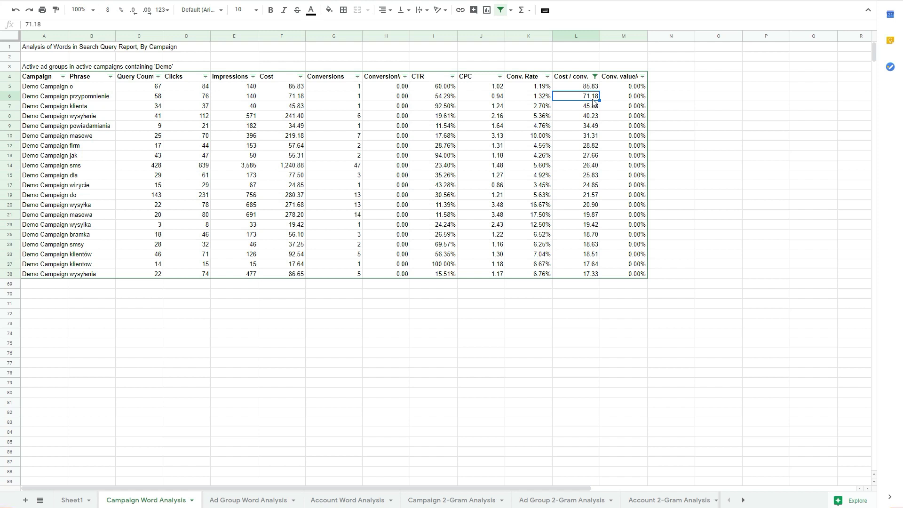
pyautogui.click(590, 106)
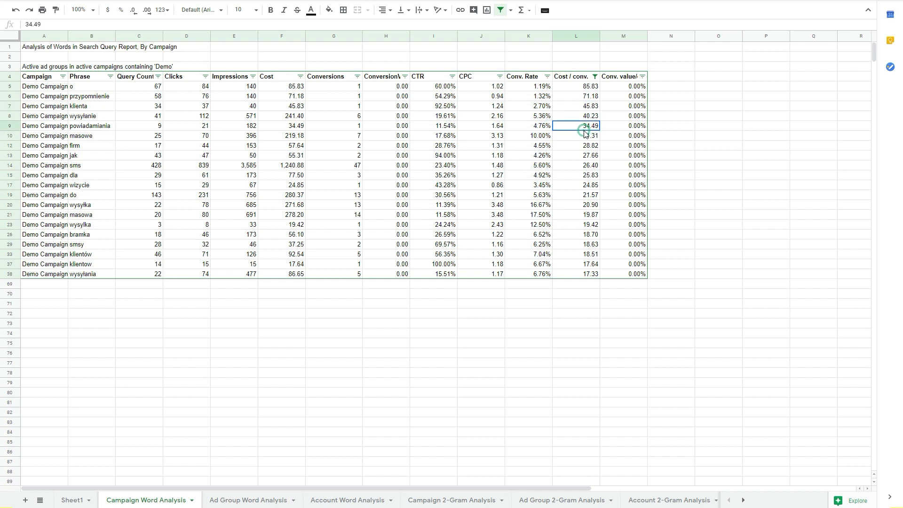
pyautogui.moveTo(583, 262); pyautogui.dragTo(581, 278)
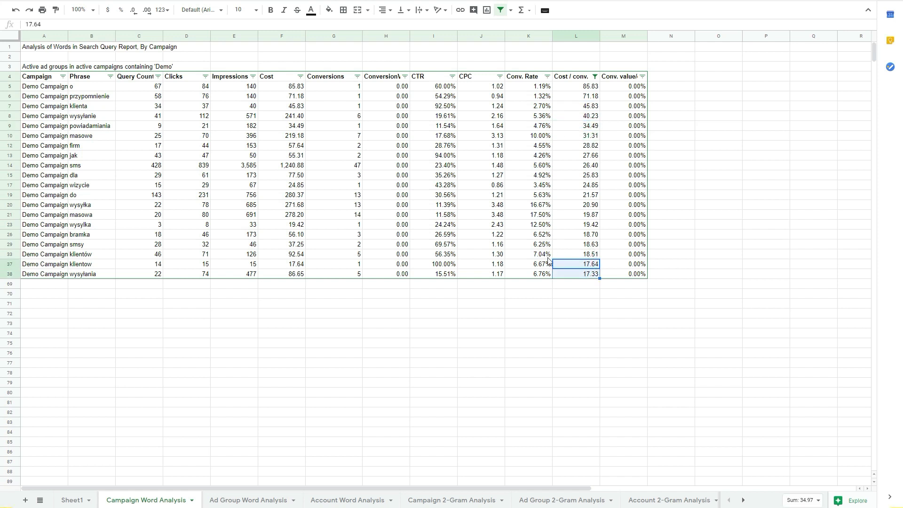
pyautogui.moveTo(589, 86); pyautogui.dragTo(591, 118)
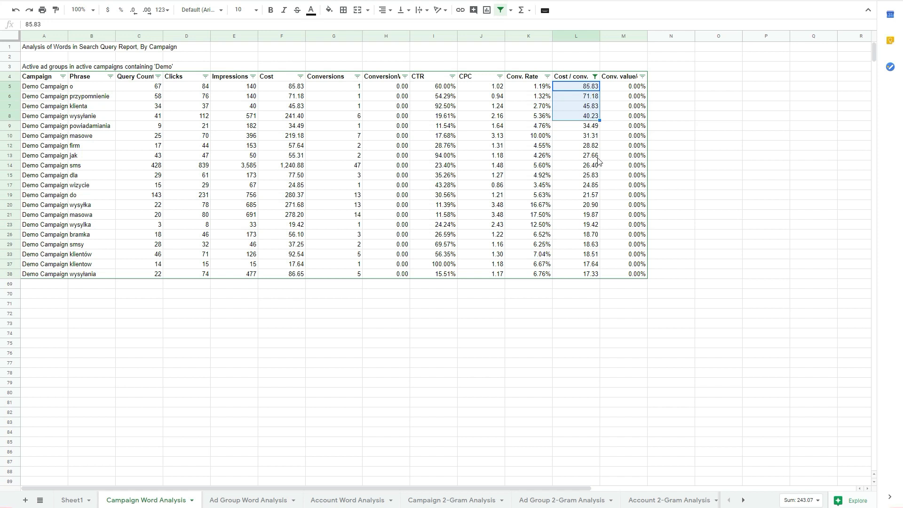
# Open the Campaign 2-Gram Analysis sheet and look through its first two-word phrases, such as "masowa wysyłka" and "sms do"
pyautogui.click(434, 499)
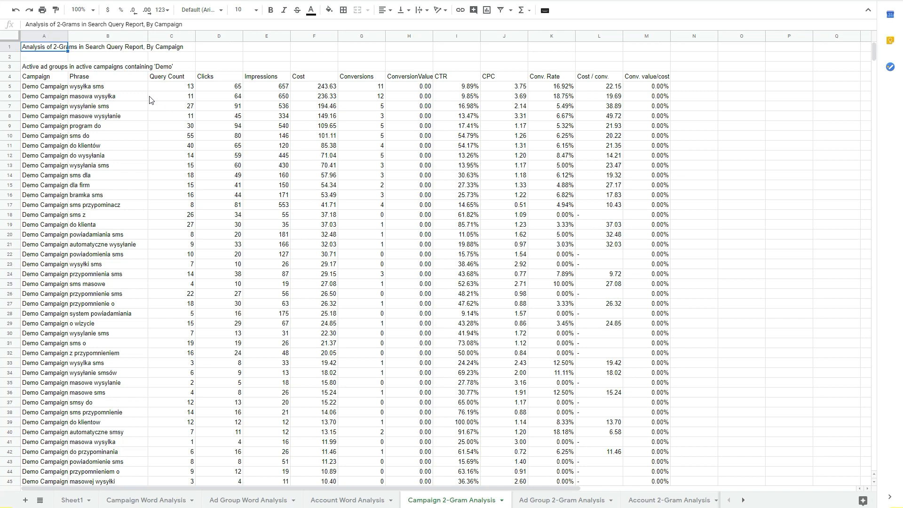
pyautogui.click(120, 96)
pyautogui.click(119, 107)
pyautogui.click(114, 126)
pyautogui.click(113, 134)
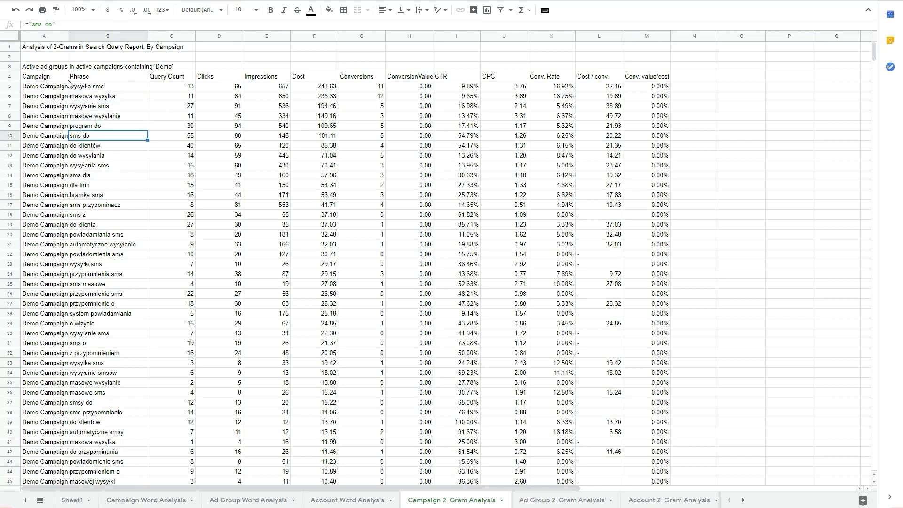